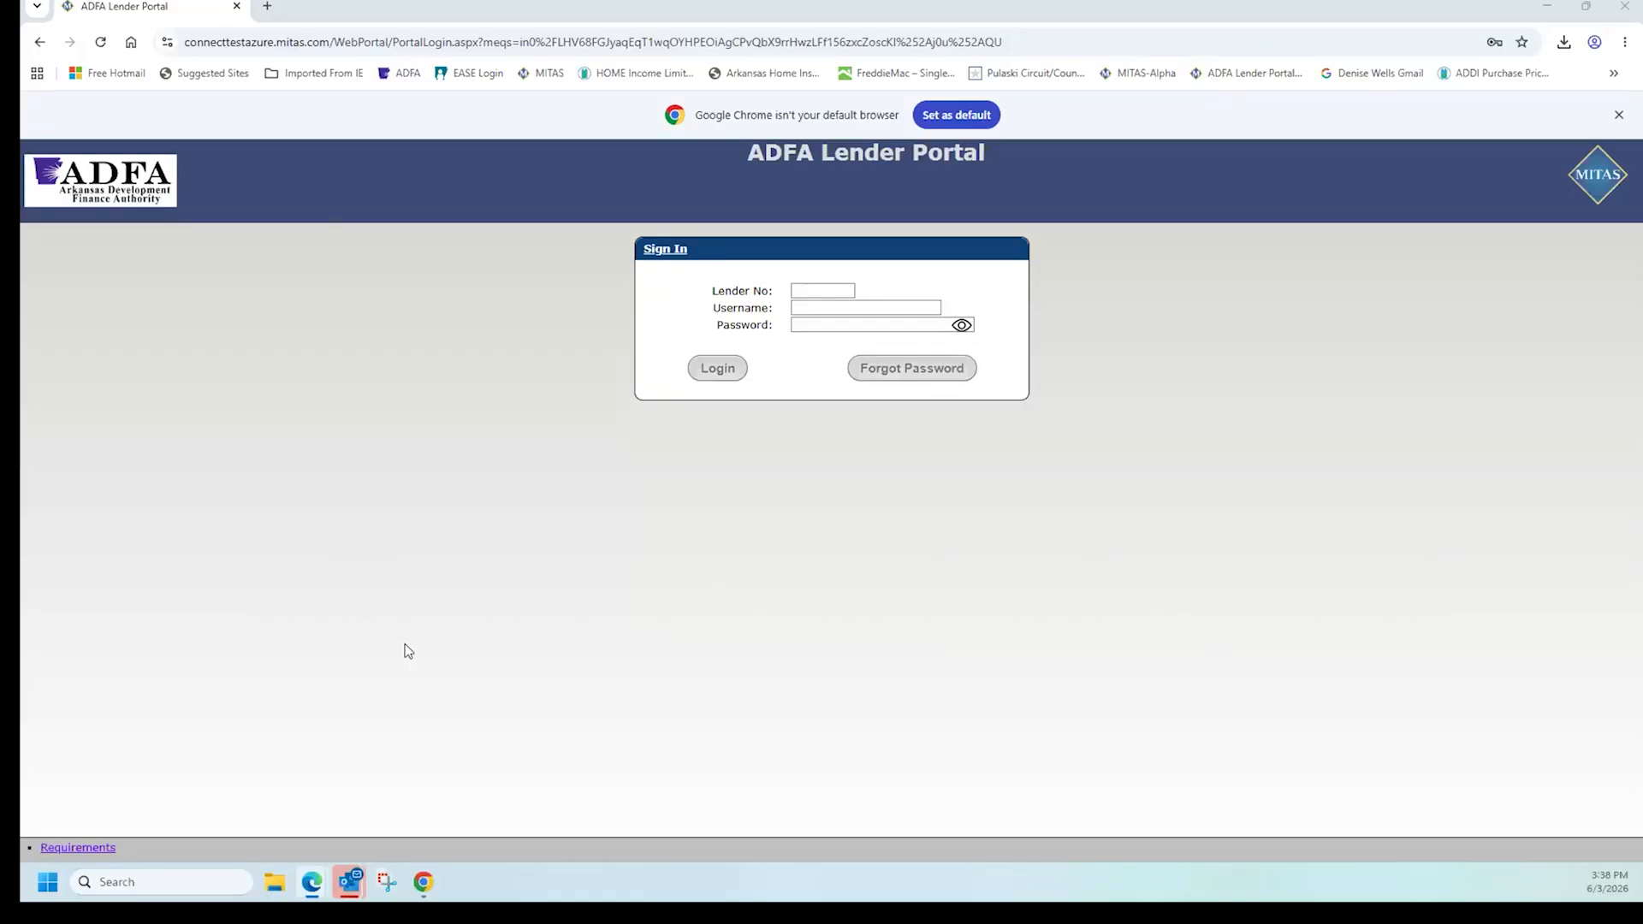
Step: Sign in to the lender portal with the lender number, username and account password
click(821, 288)
text(1)
key(Tab)
text(loa)
click(865, 342)
click(815, 323)
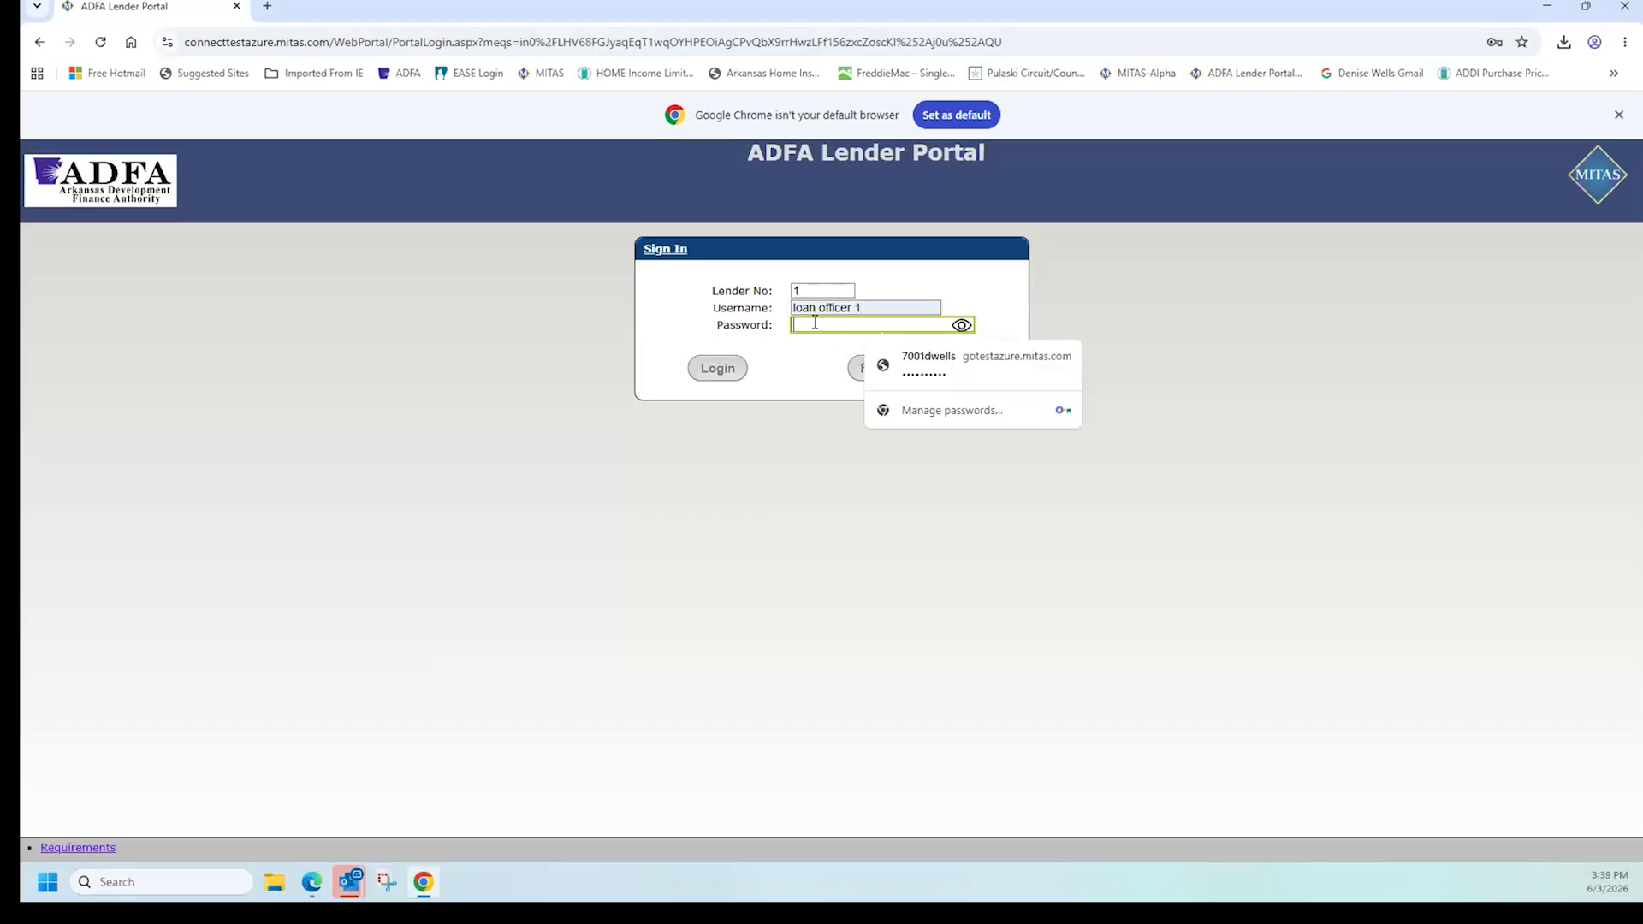
text(••••••••)
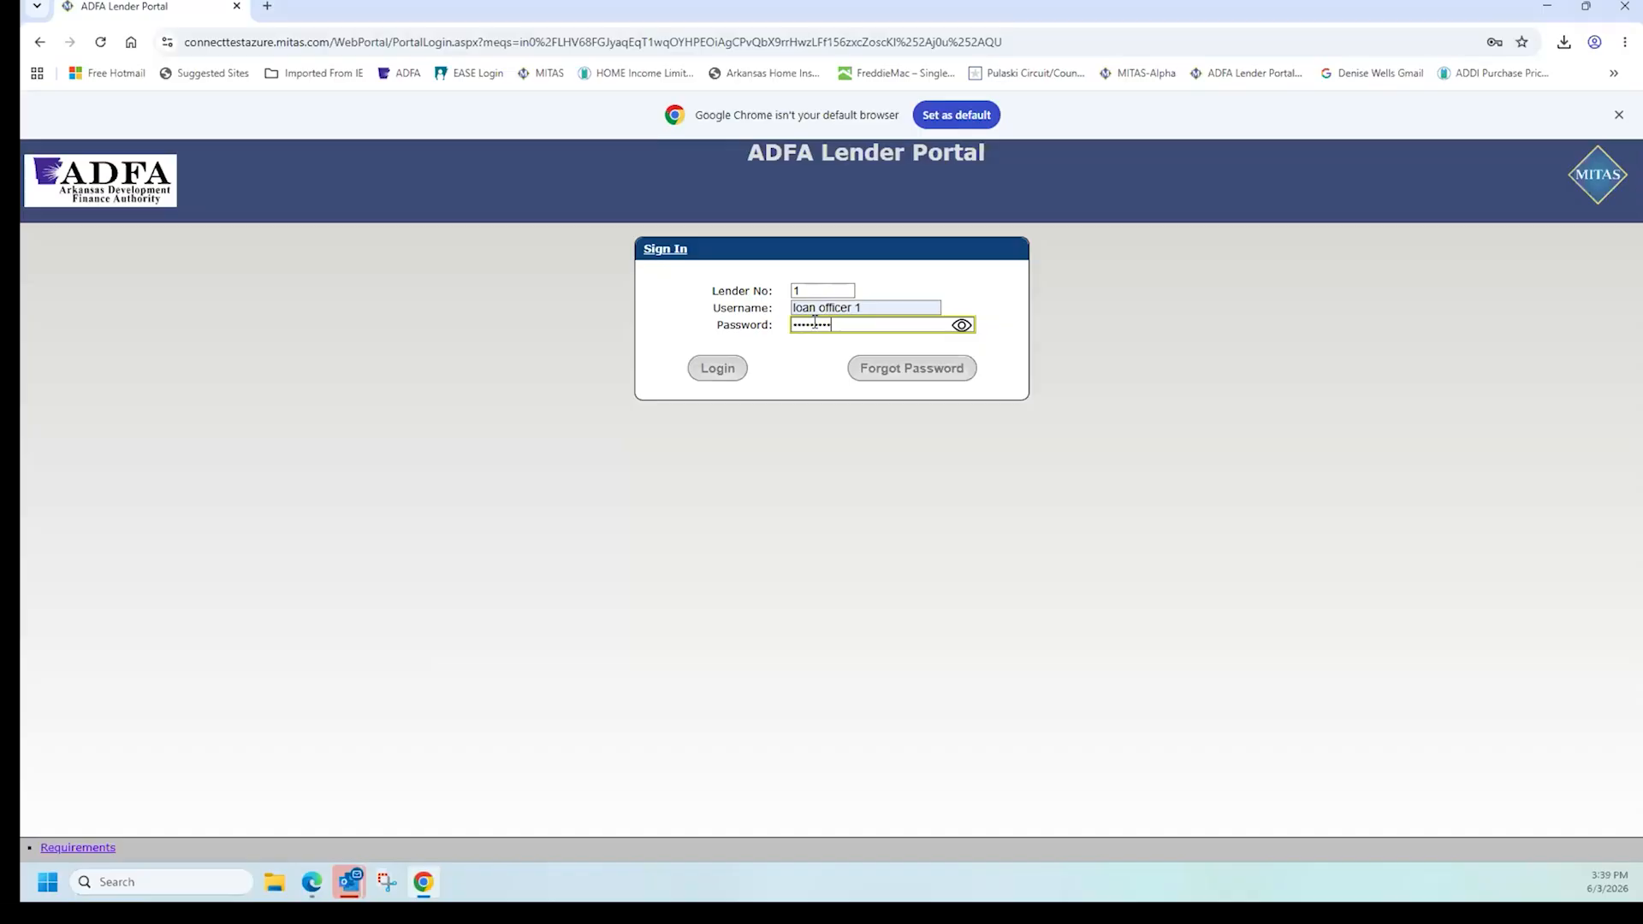
text(•••)
key(Tab)
key(Return)
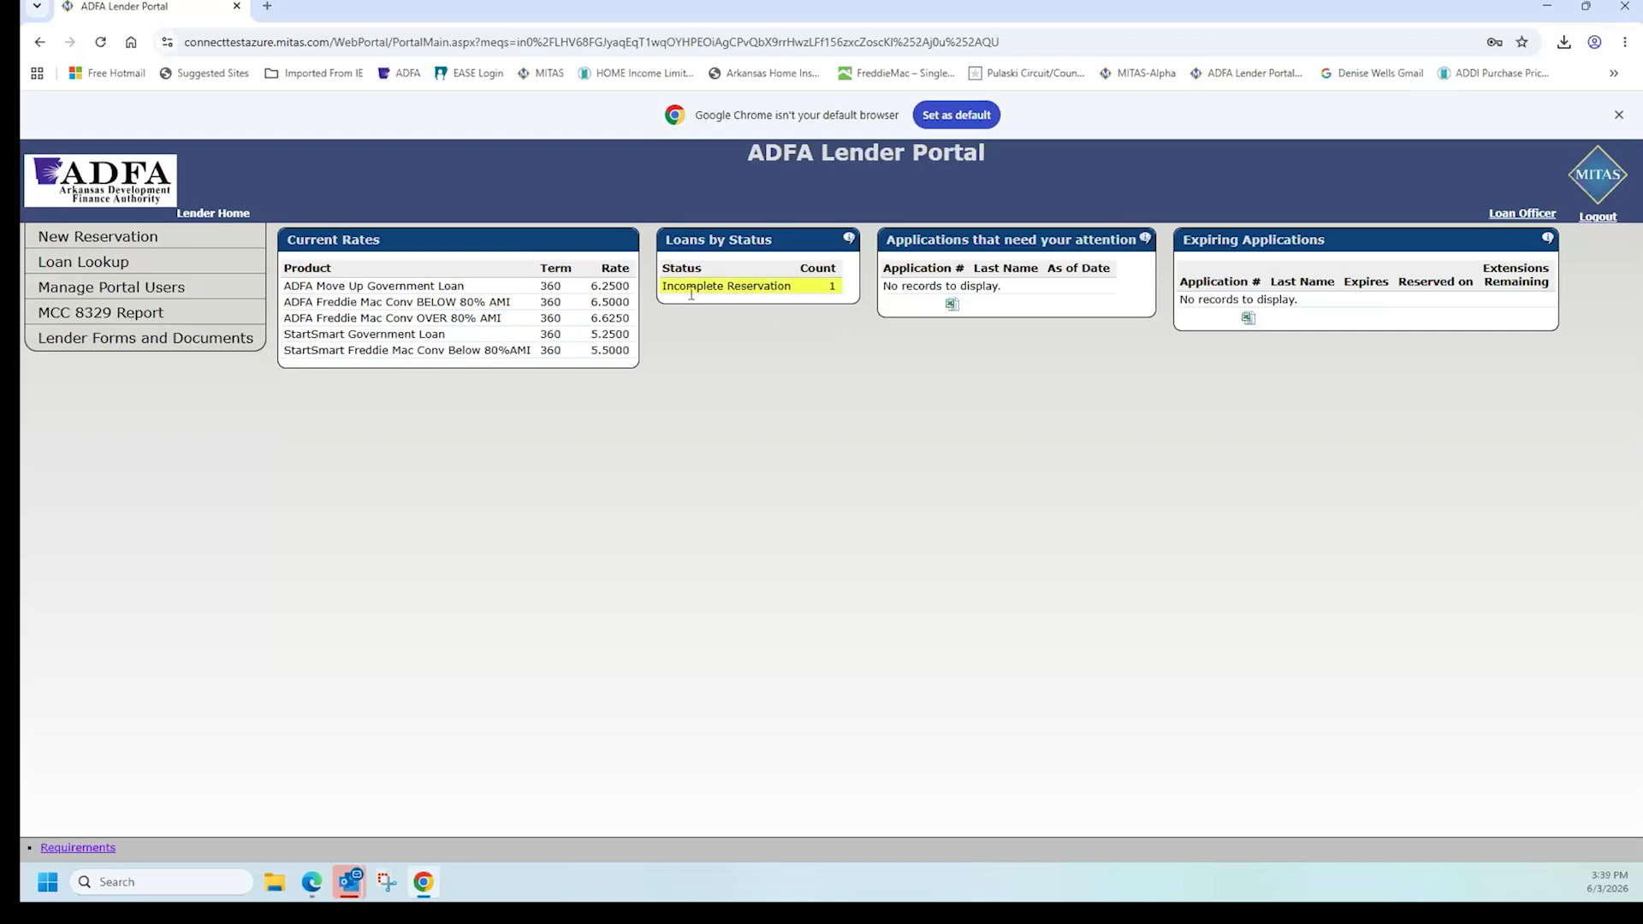
Step: View the blank new reservation form, return to the lender home page and open the incomplete reservation for modification
click(135, 240)
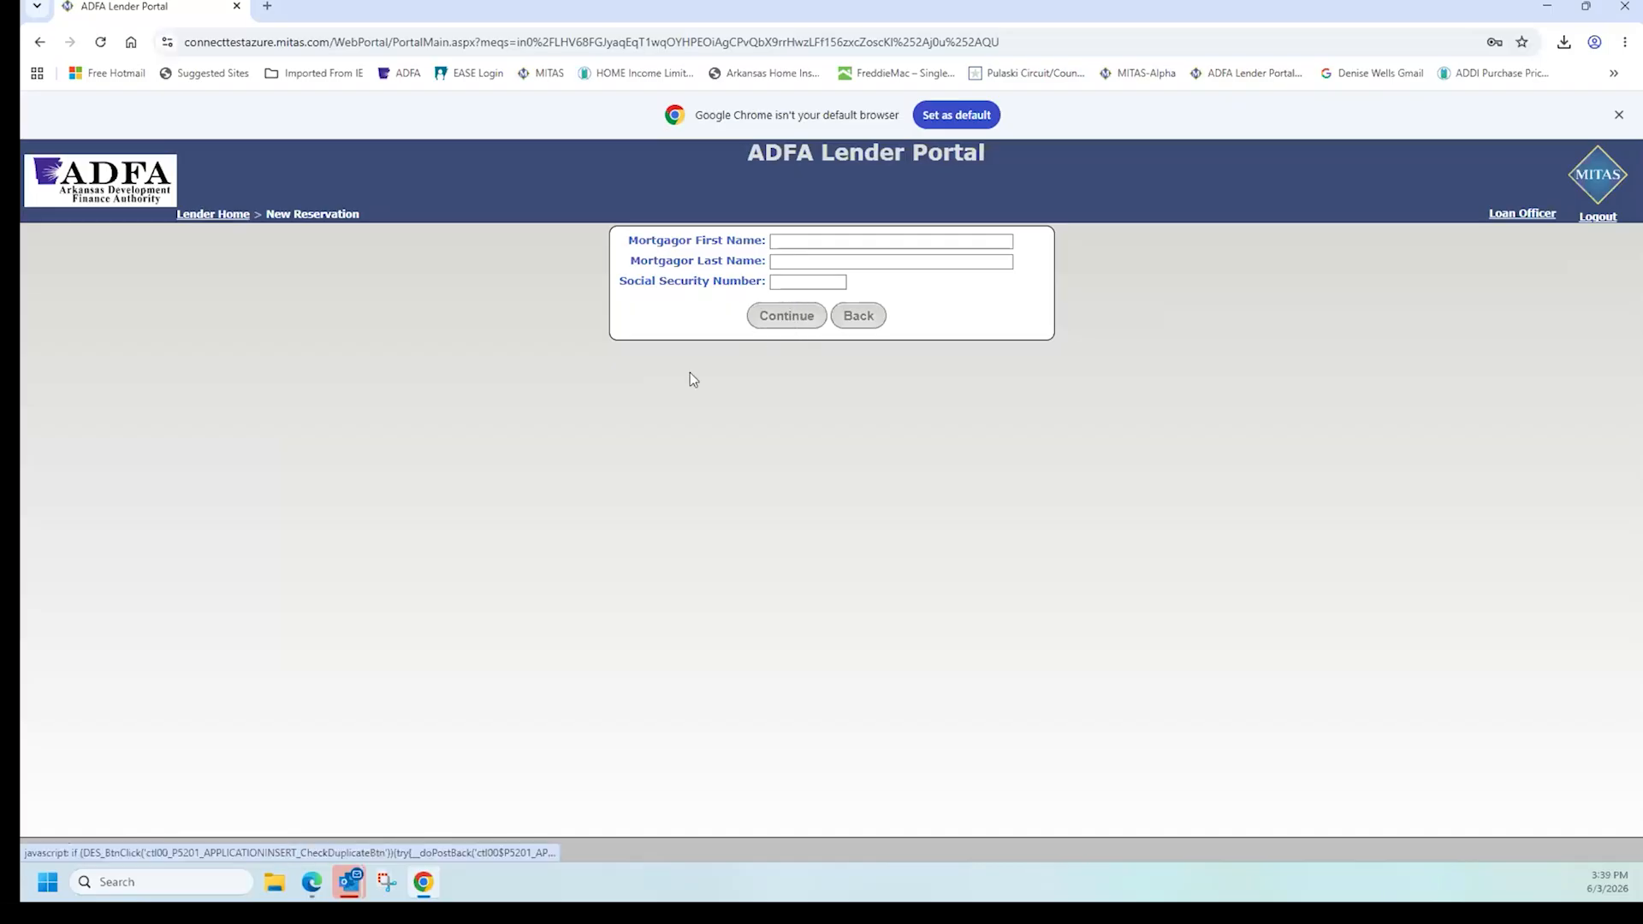
click(235, 216)
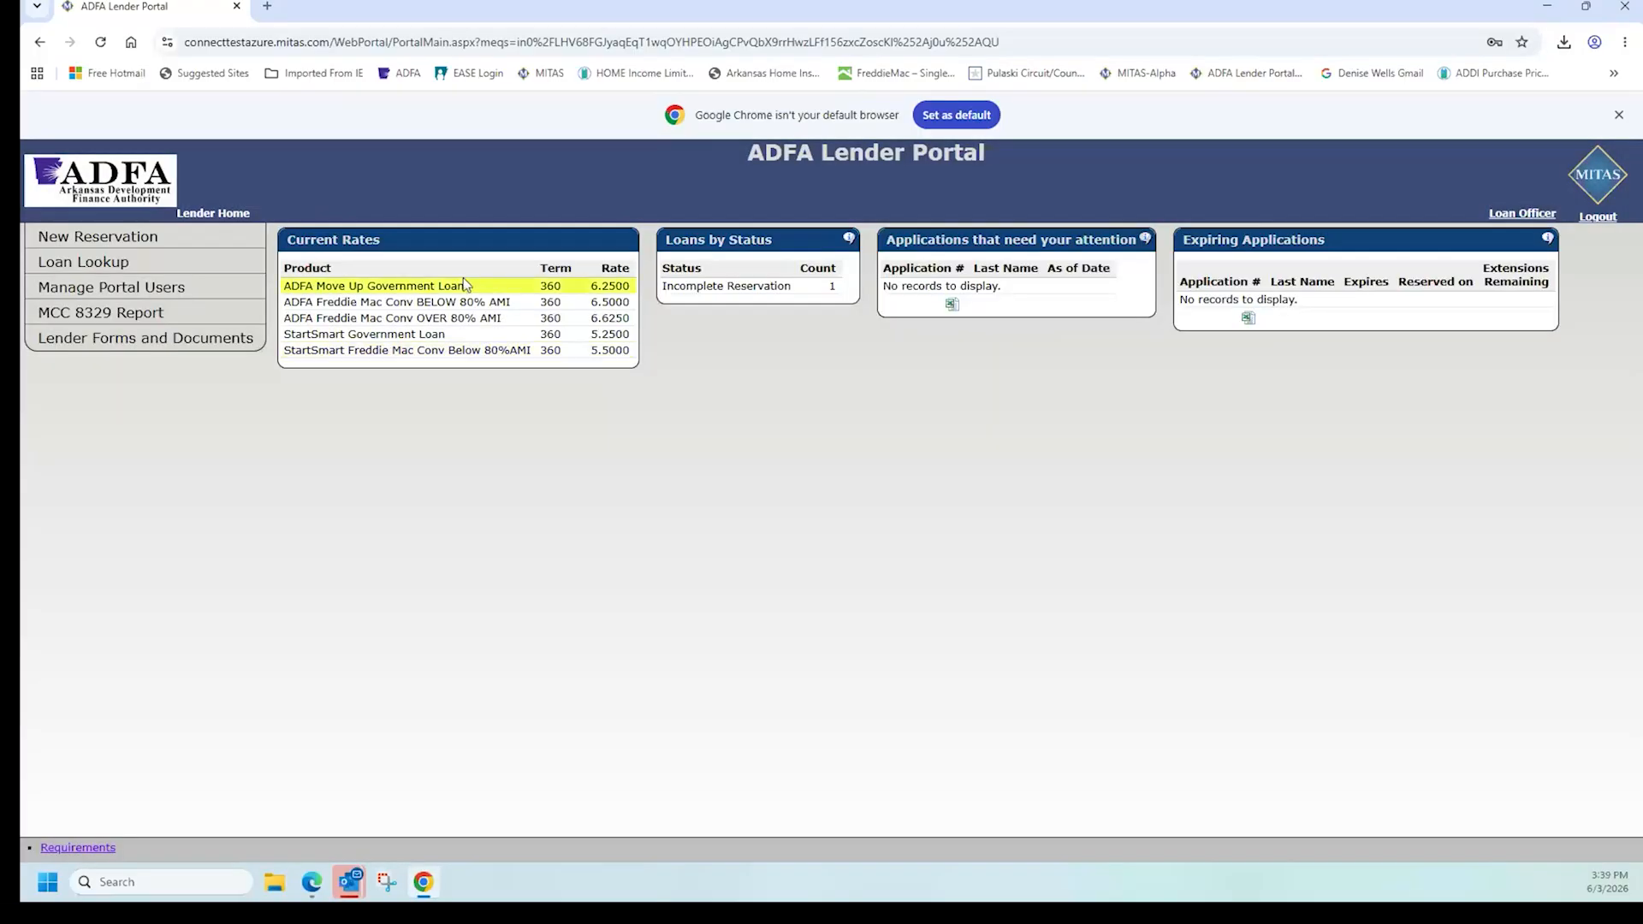
click(756, 287)
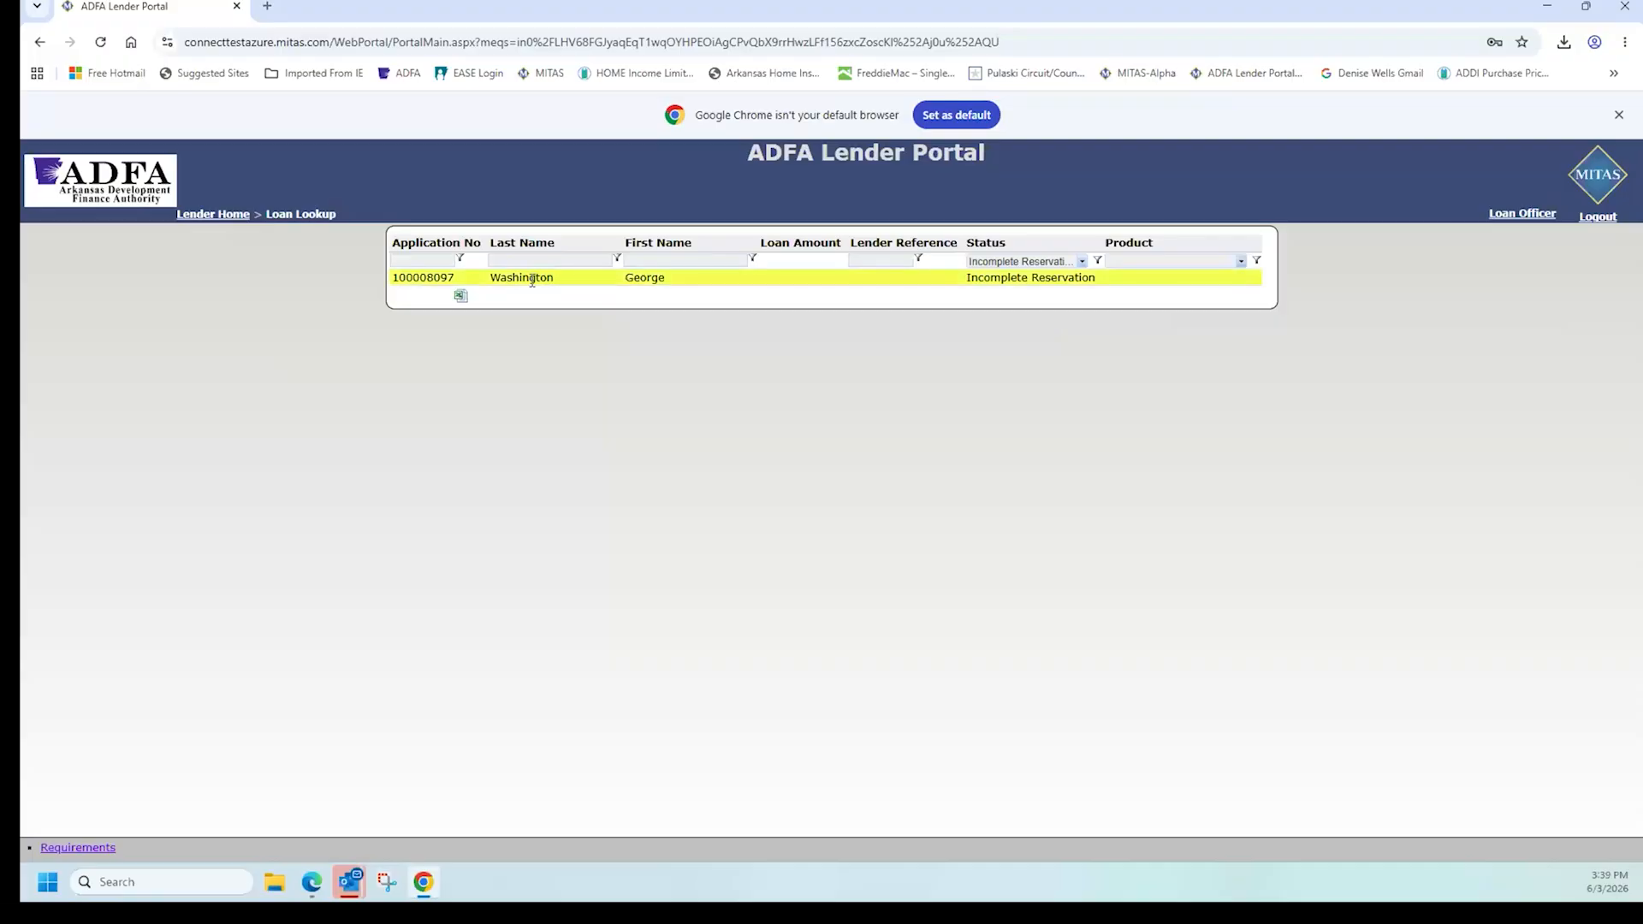
click(531, 279)
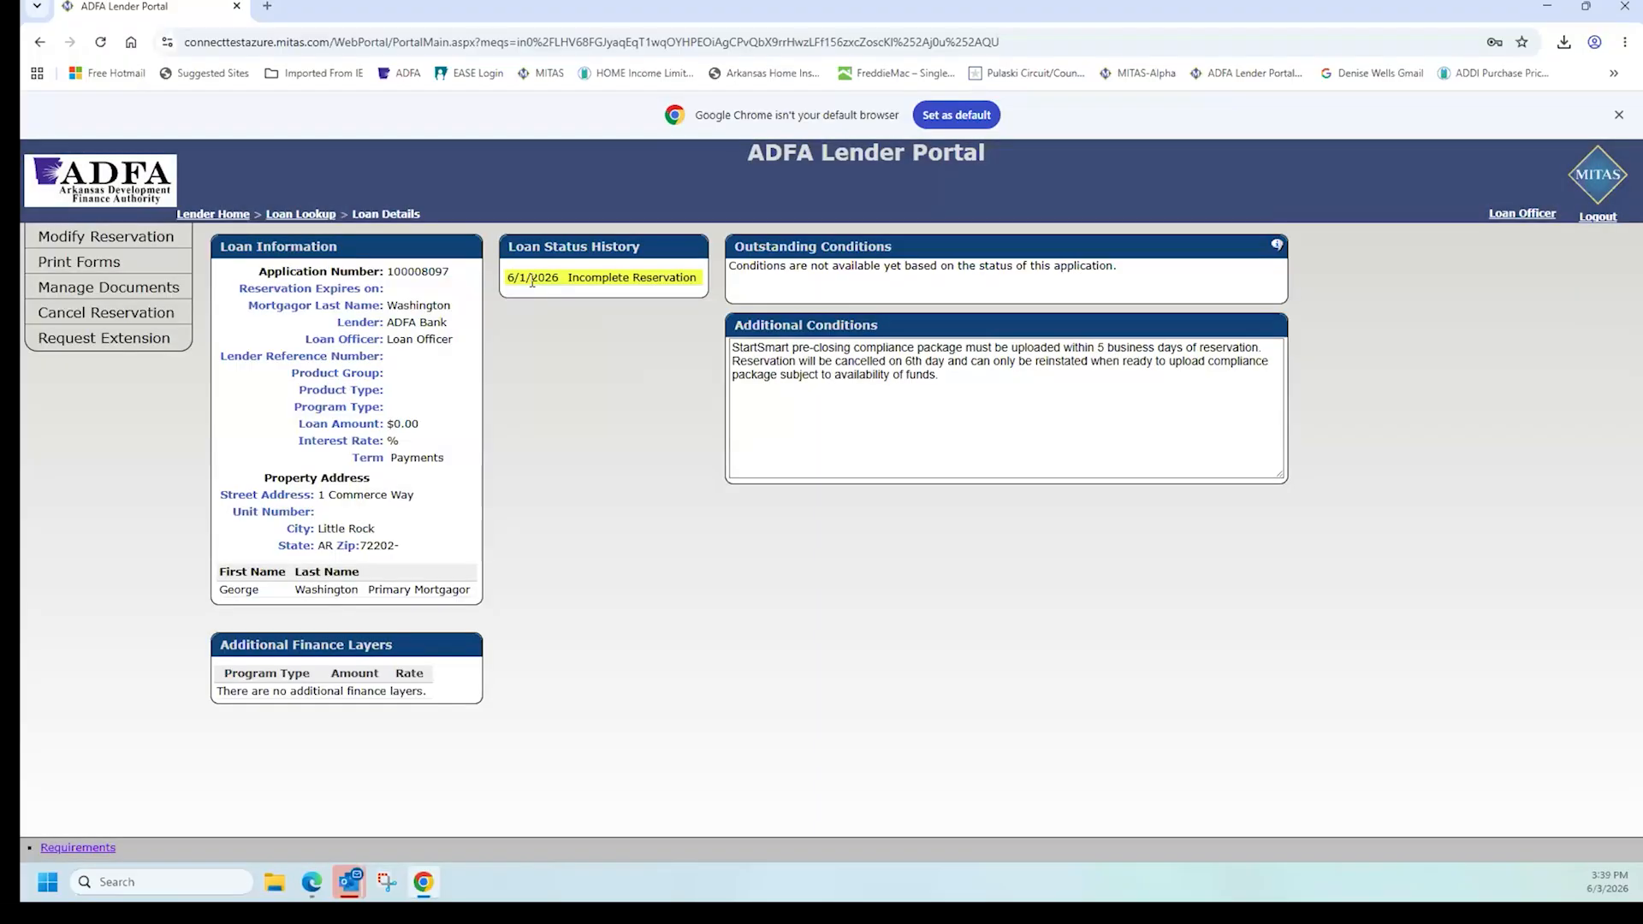
click(96, 237)
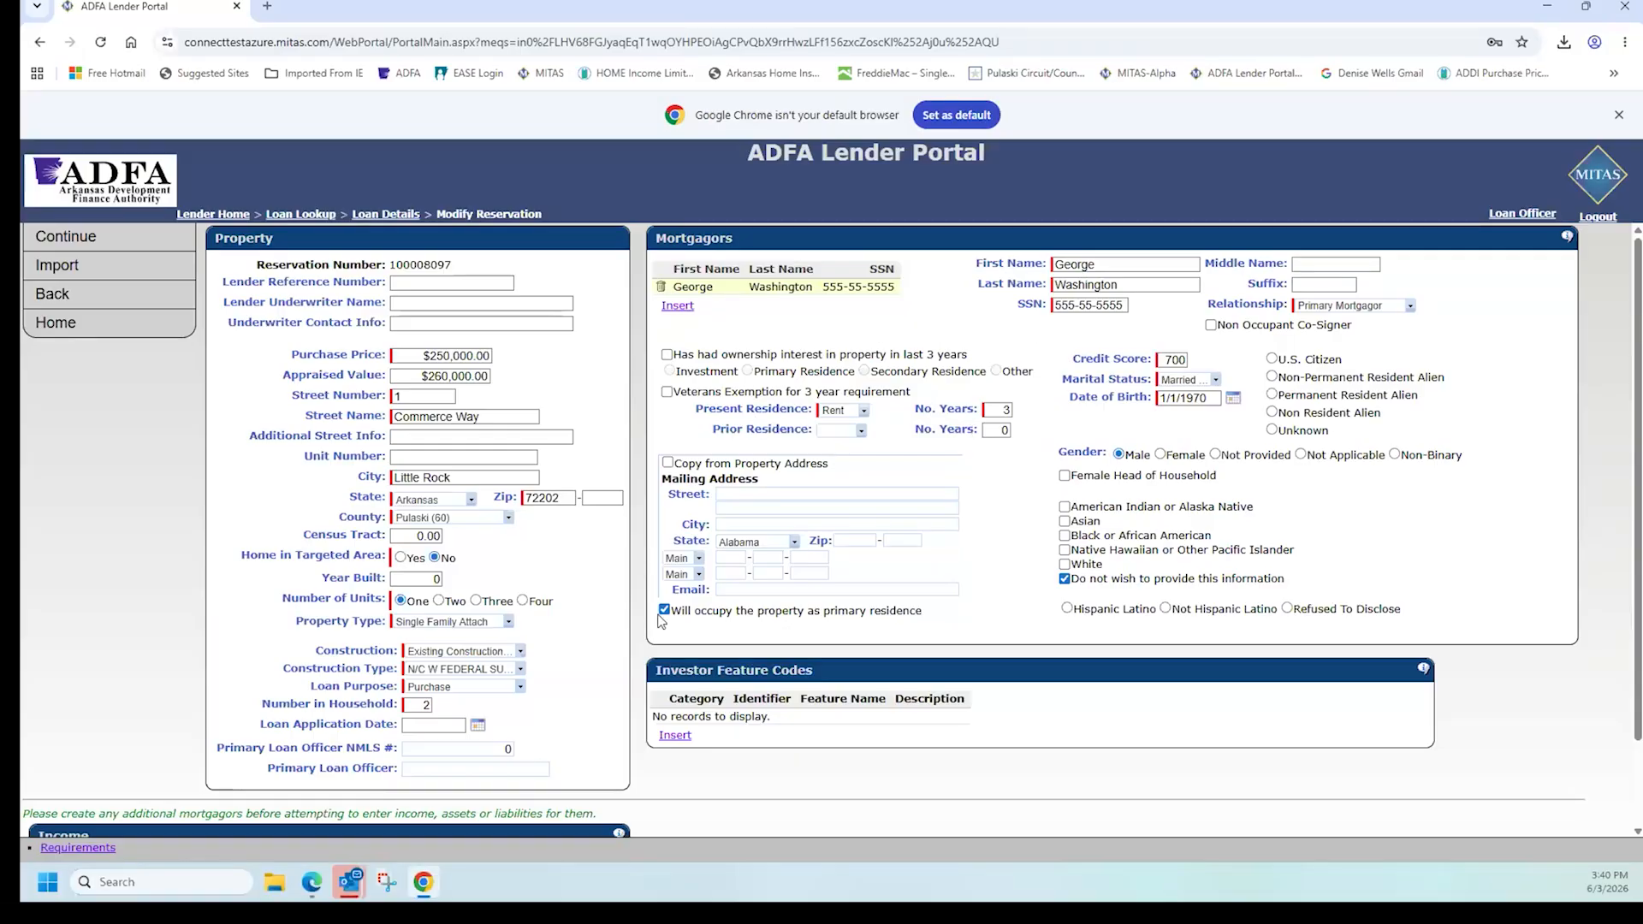
Step: Add a Base Income entry with a monthly amount of $2,000 for the primary mortgagor and save it
scroll(663, 621, down, 1)
scroll(853, 610, up, 1)
scroll(752, 517, down, 1)
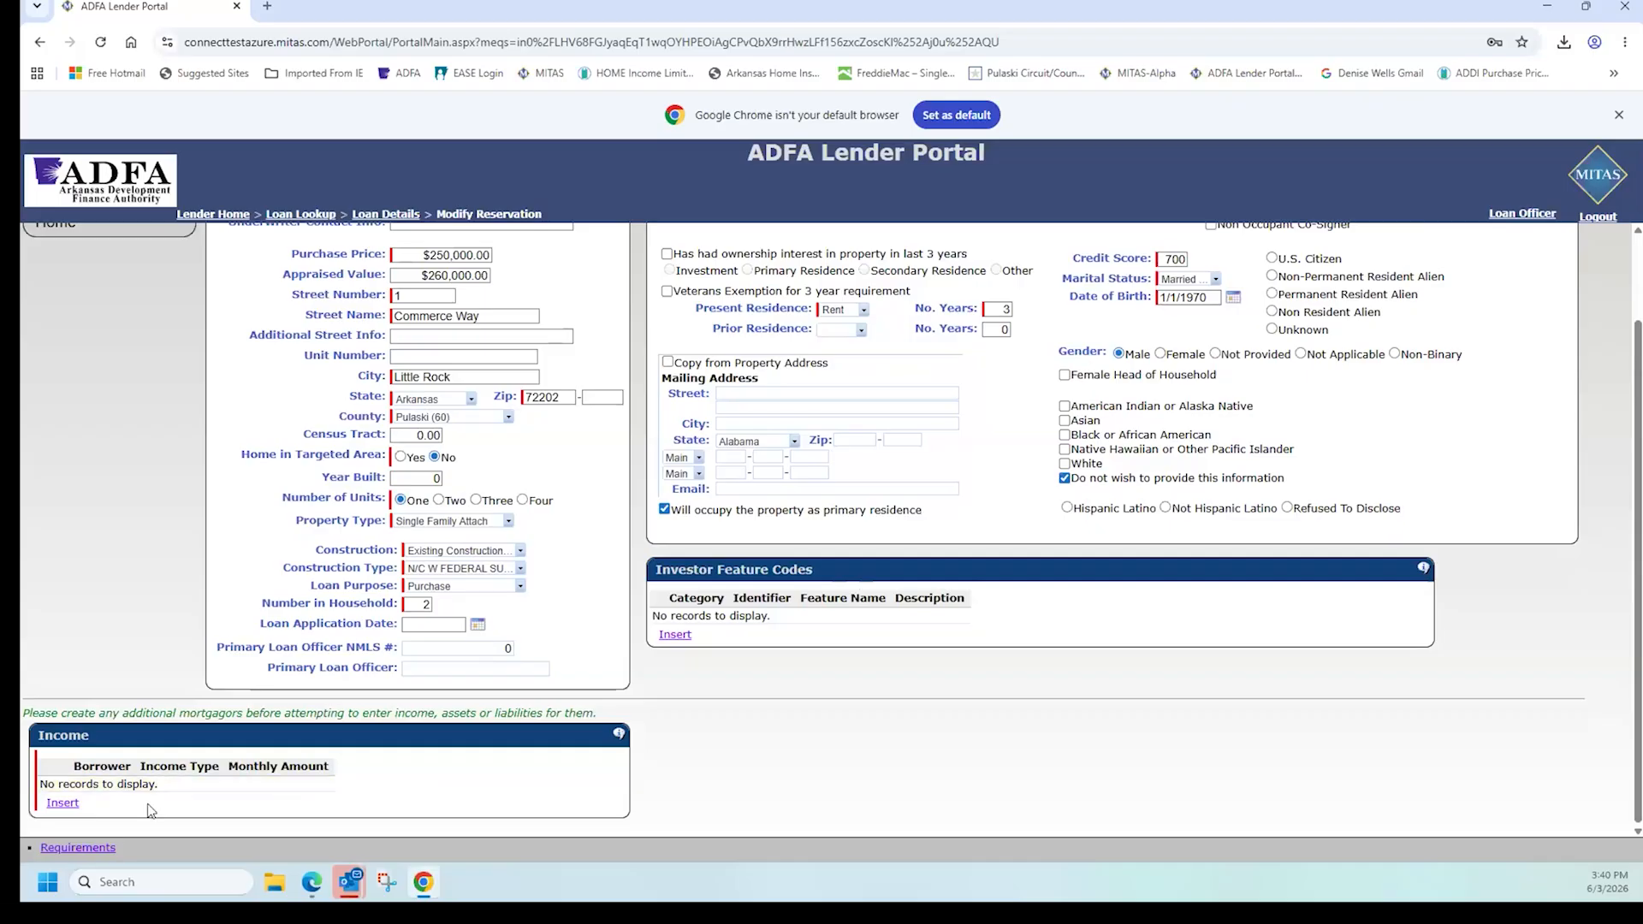
click(61, 804)
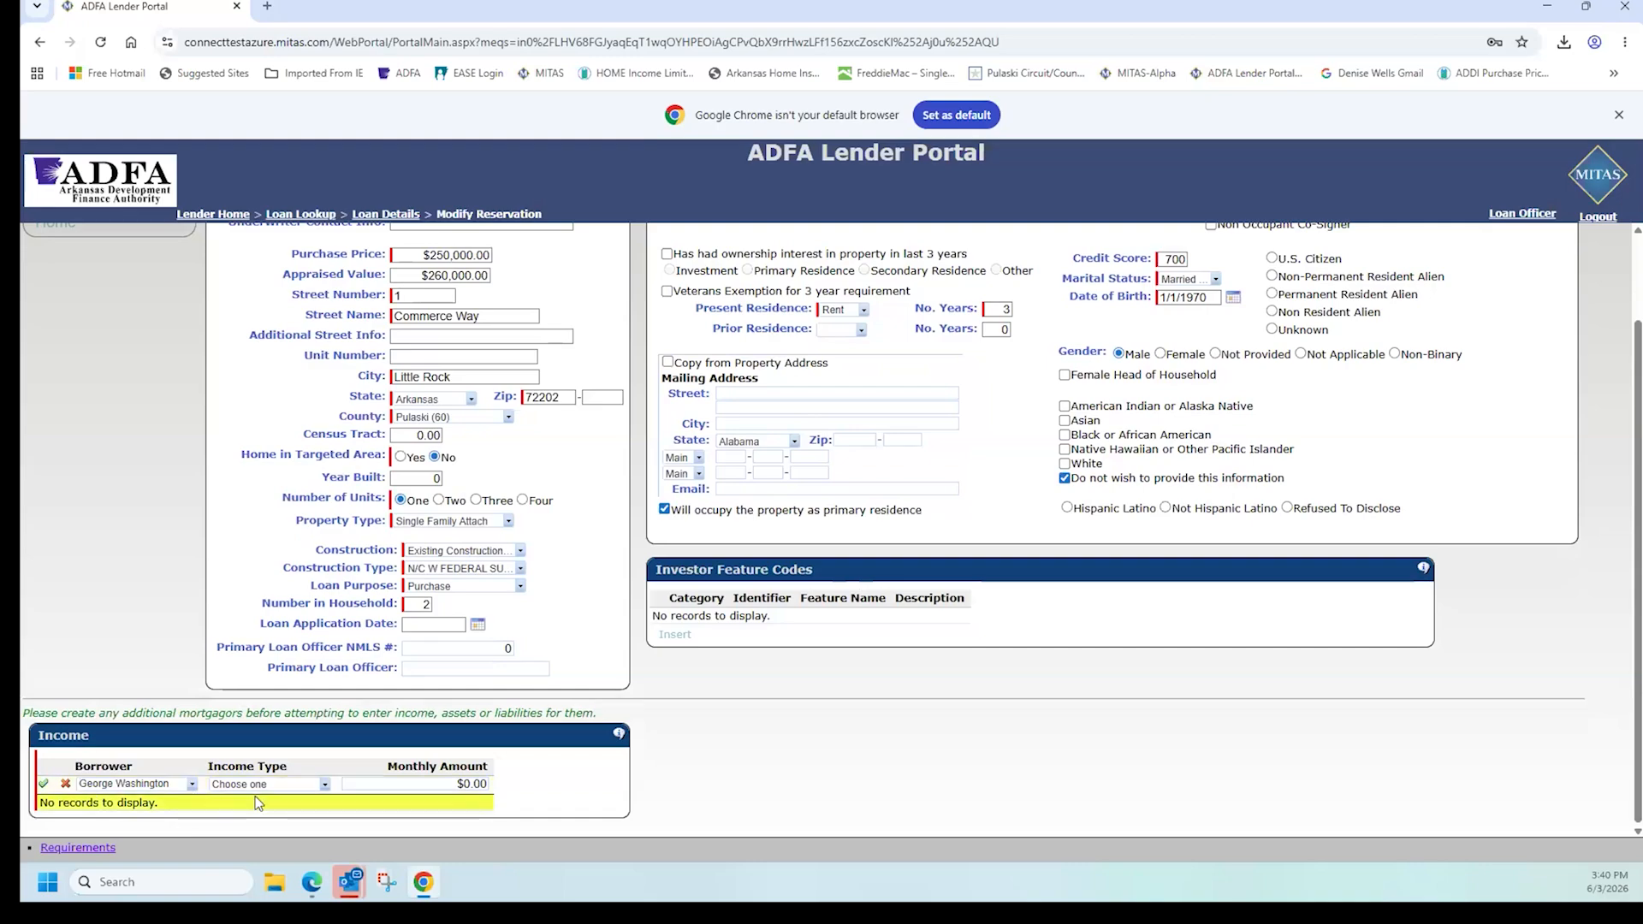
click(326, 784)
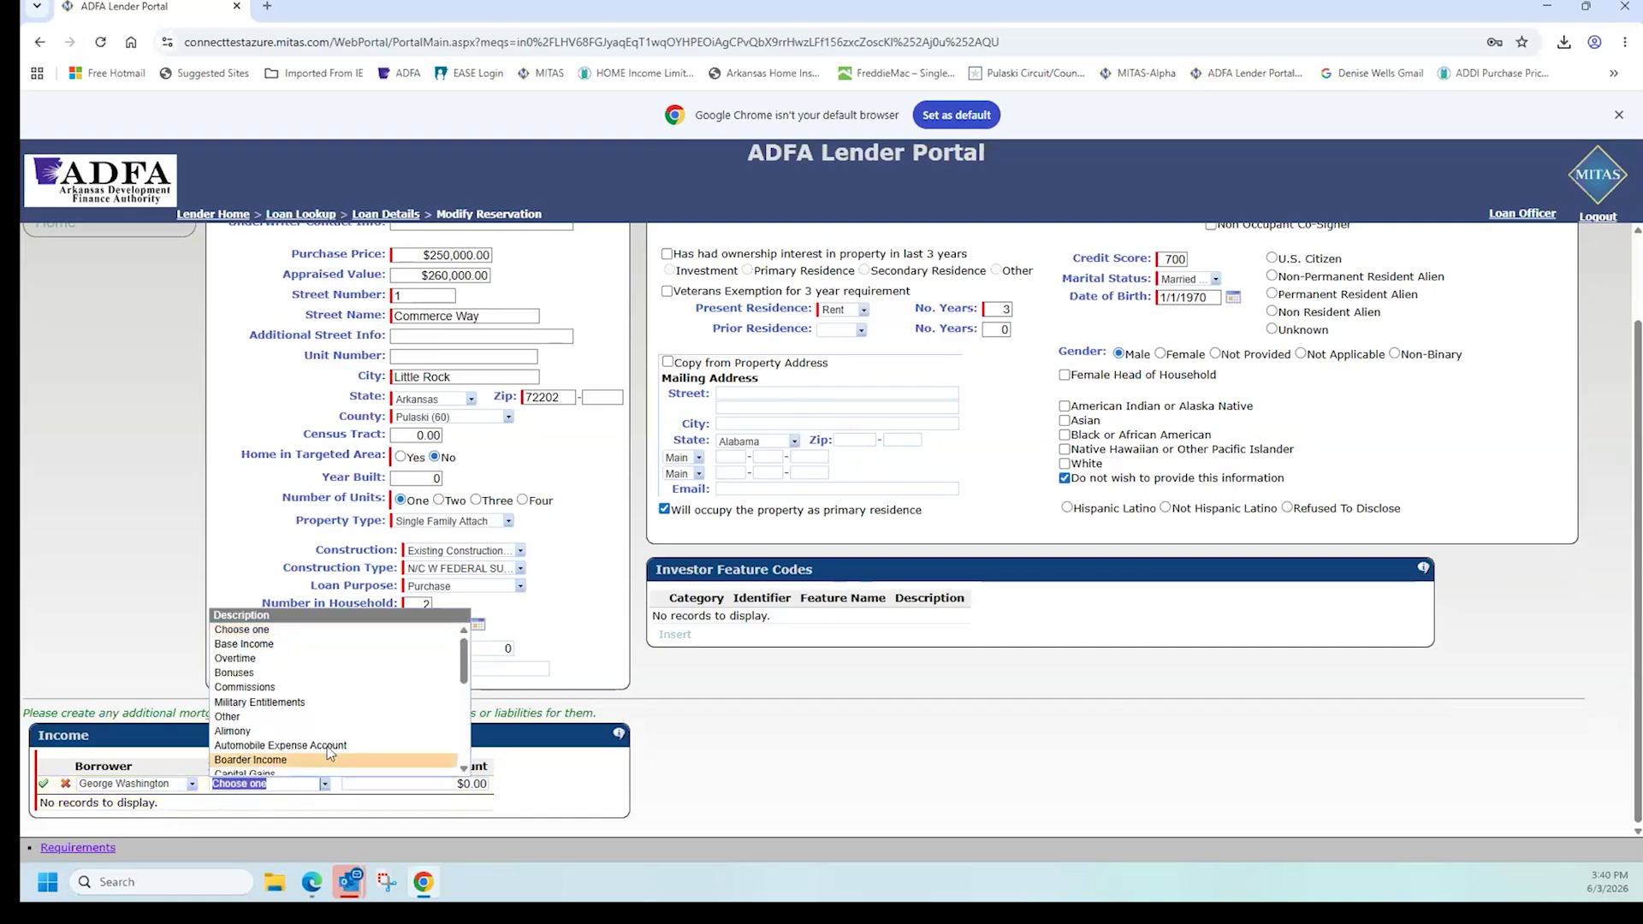
click(285, 648)
click(379, 785)
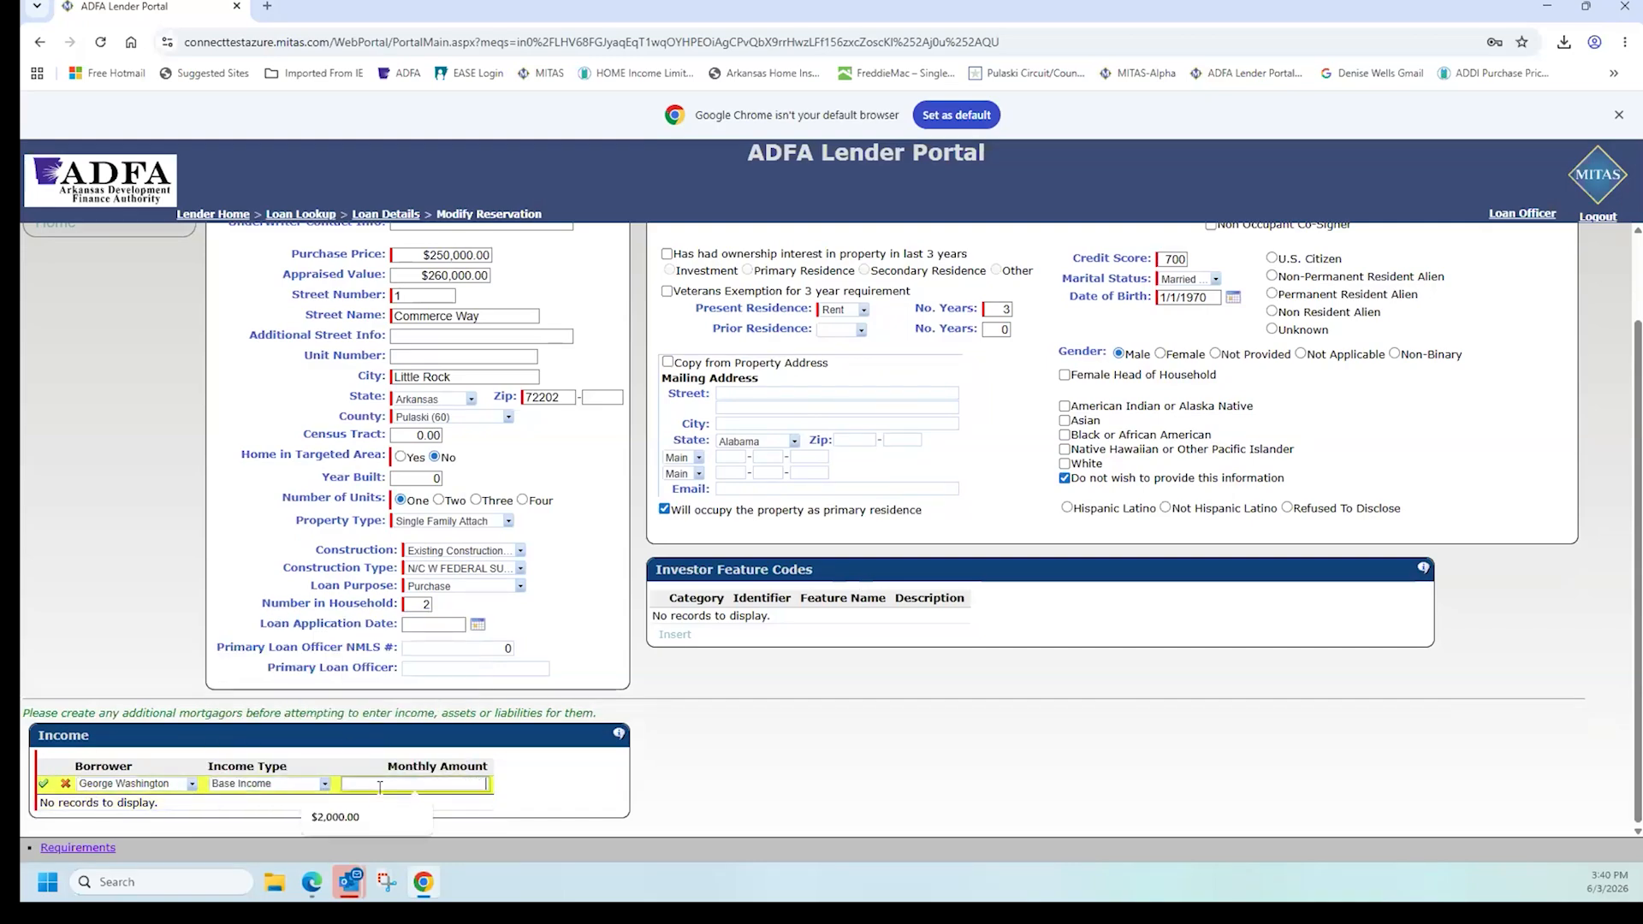
text(2000)
key(Tab)
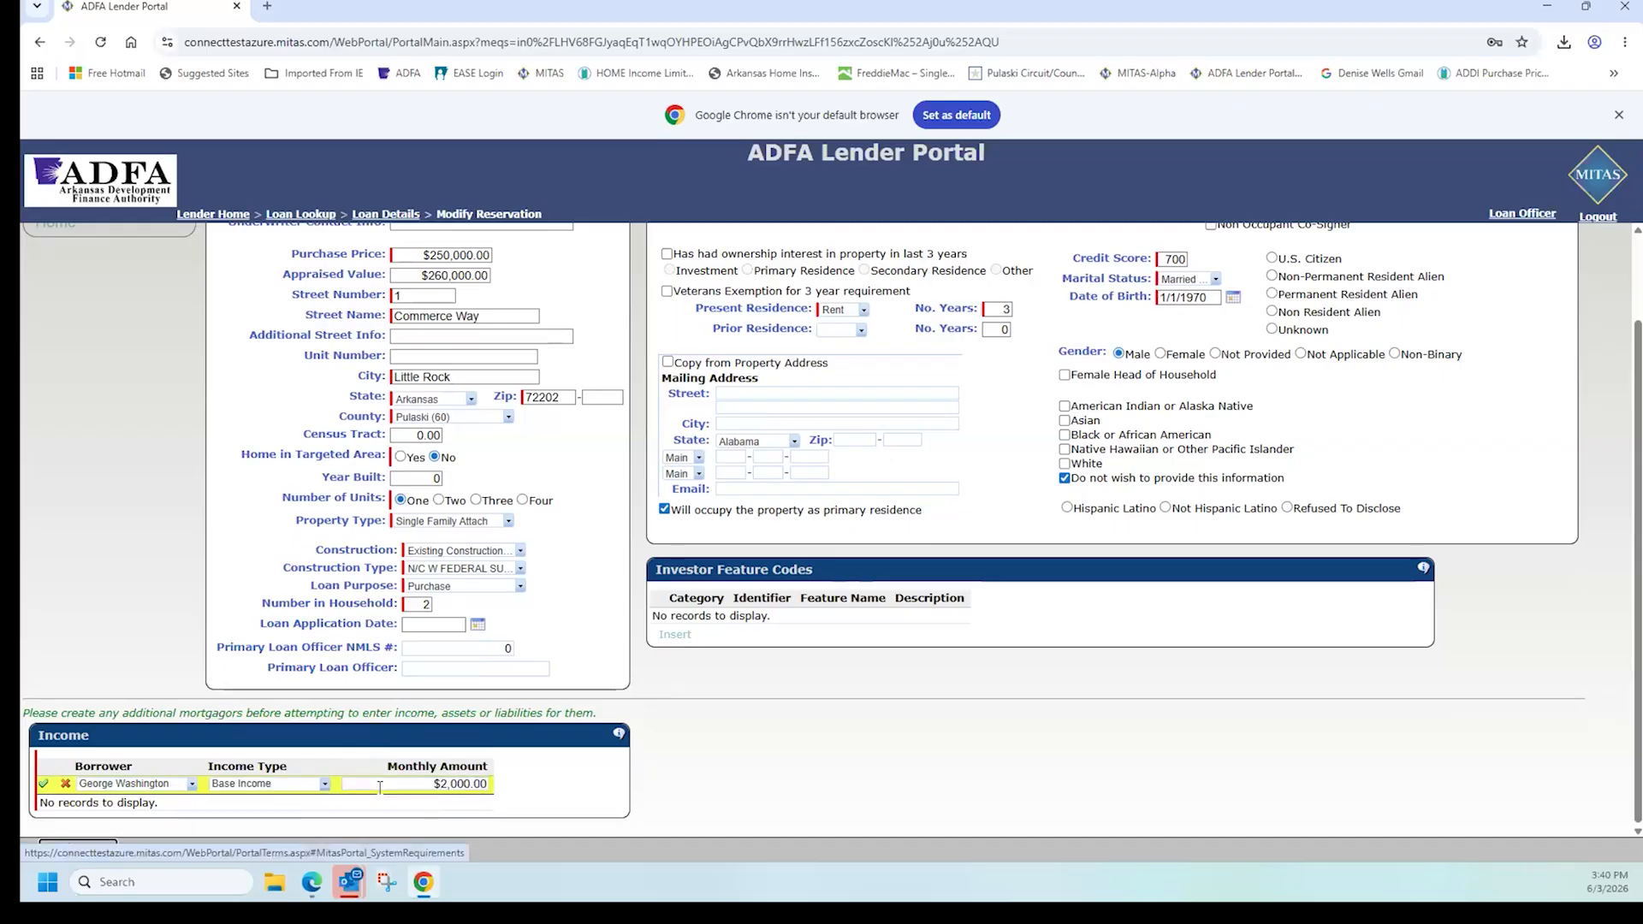
click(45, 786)
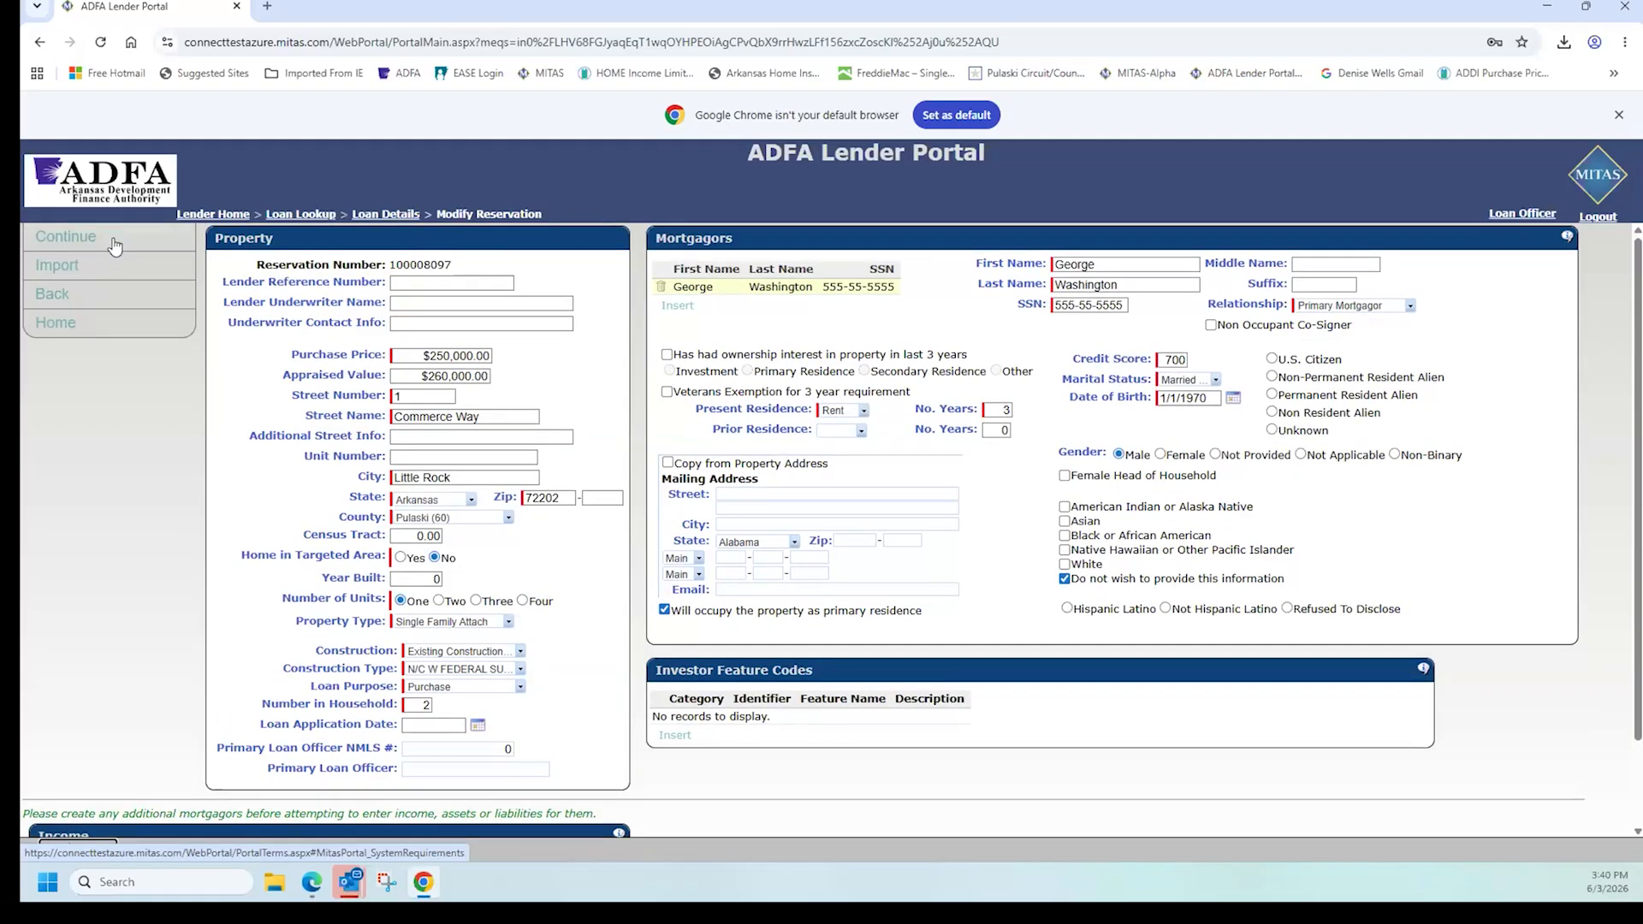
scroll(100, 428, down, 2)
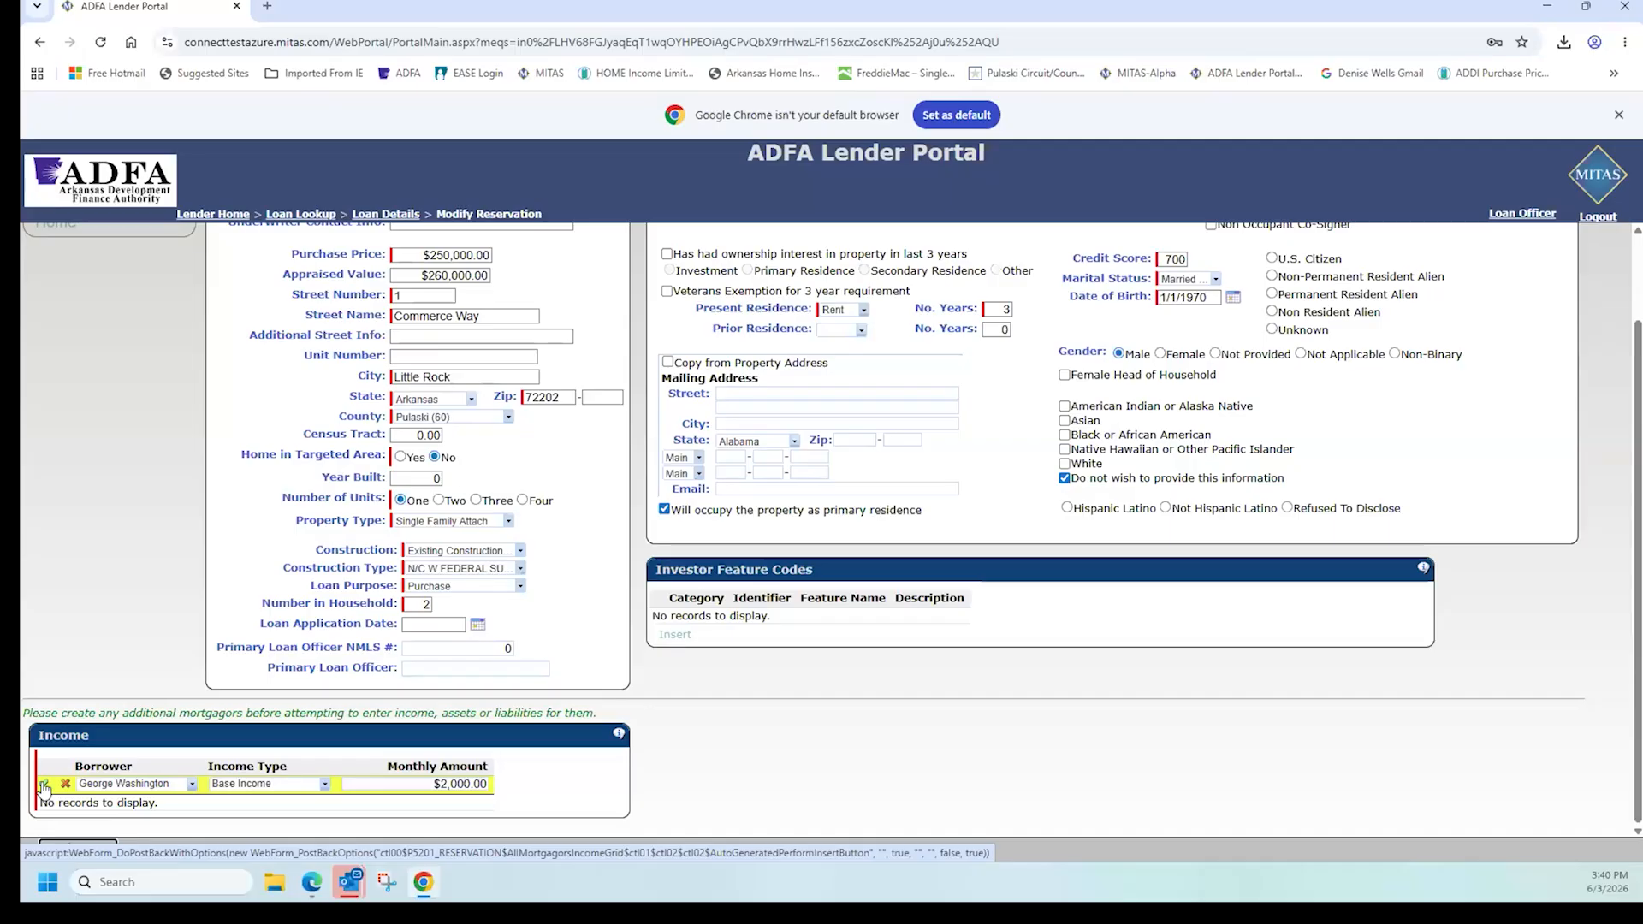
click(44, 785)
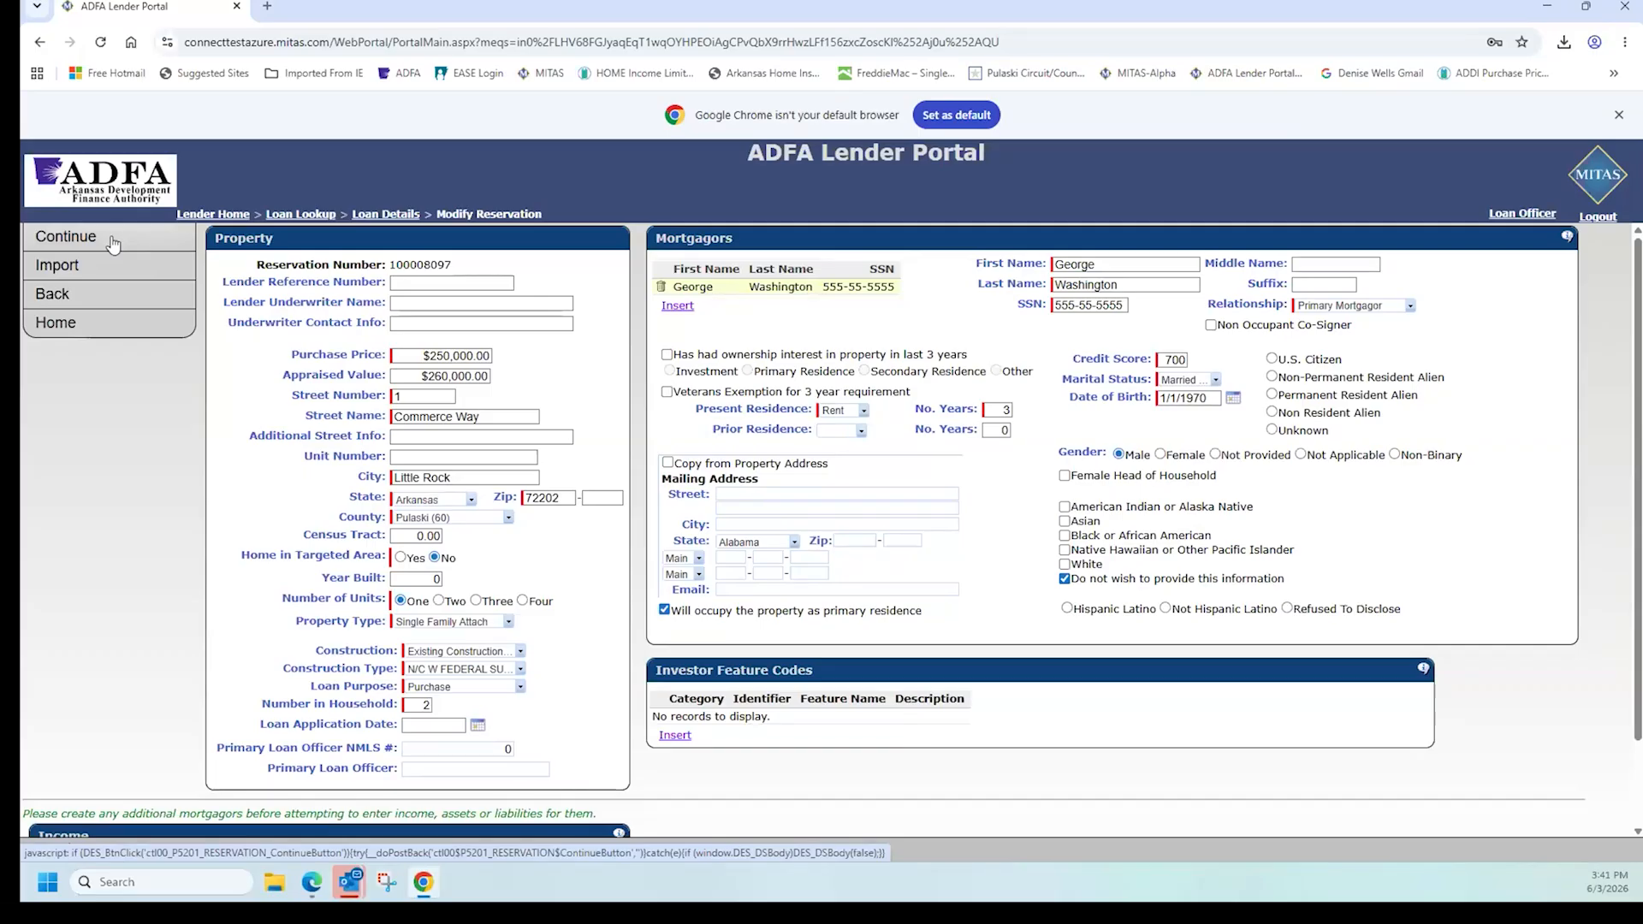
Step: Continue to program selection and choose the StartSmart Government Loan product under StartSmart ADFA Loan Program
click(112, 241)
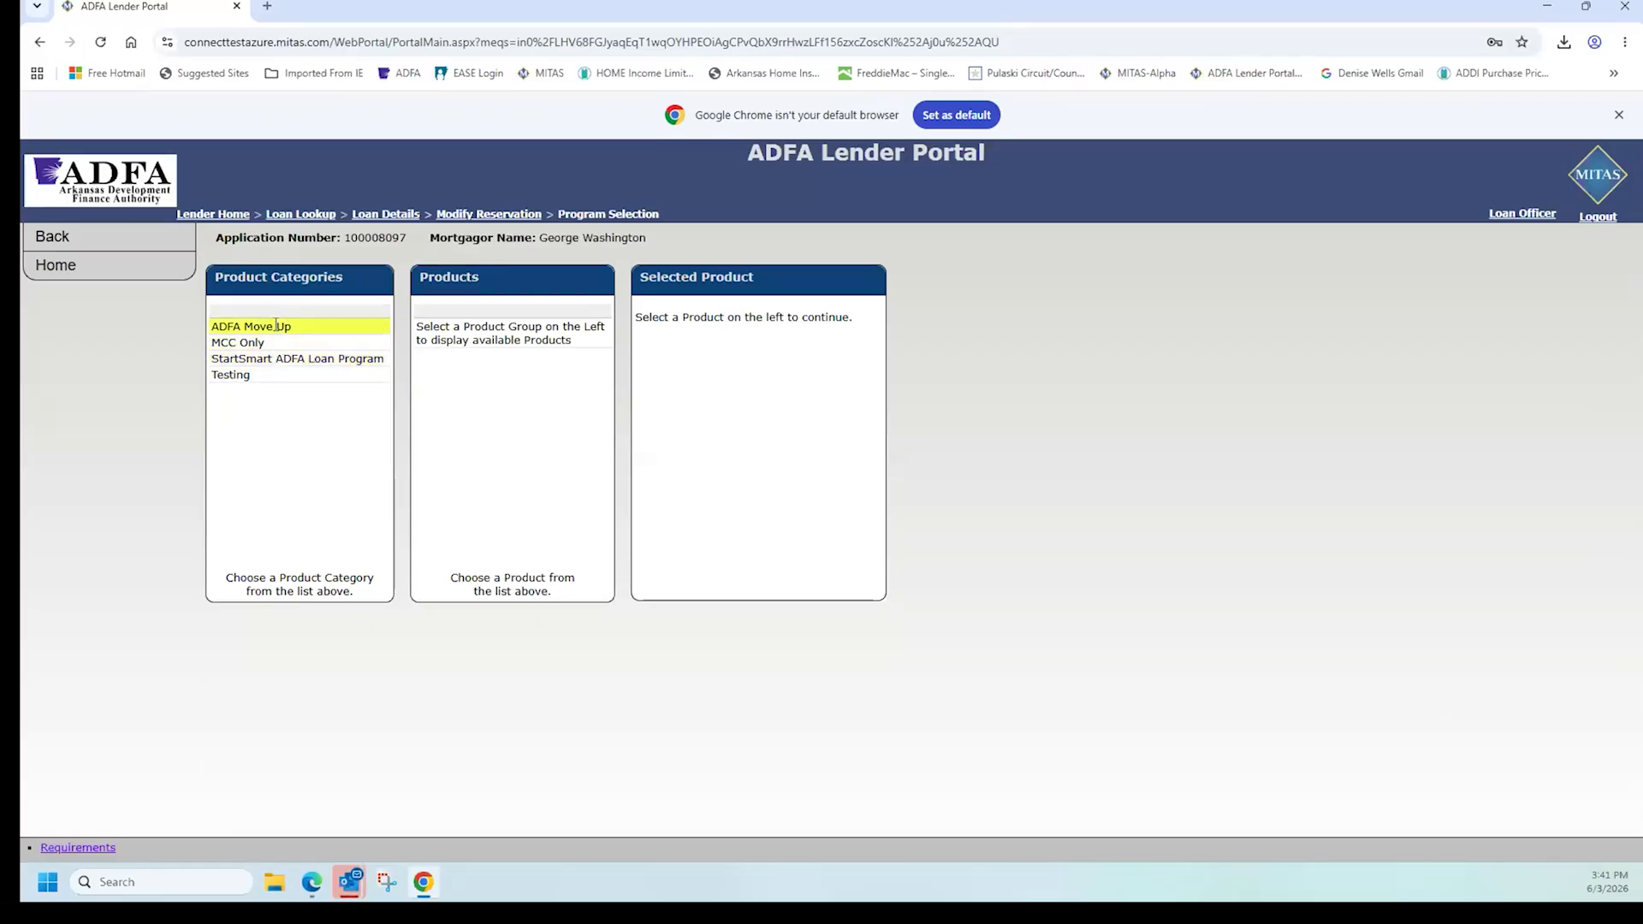
click(275, 360)
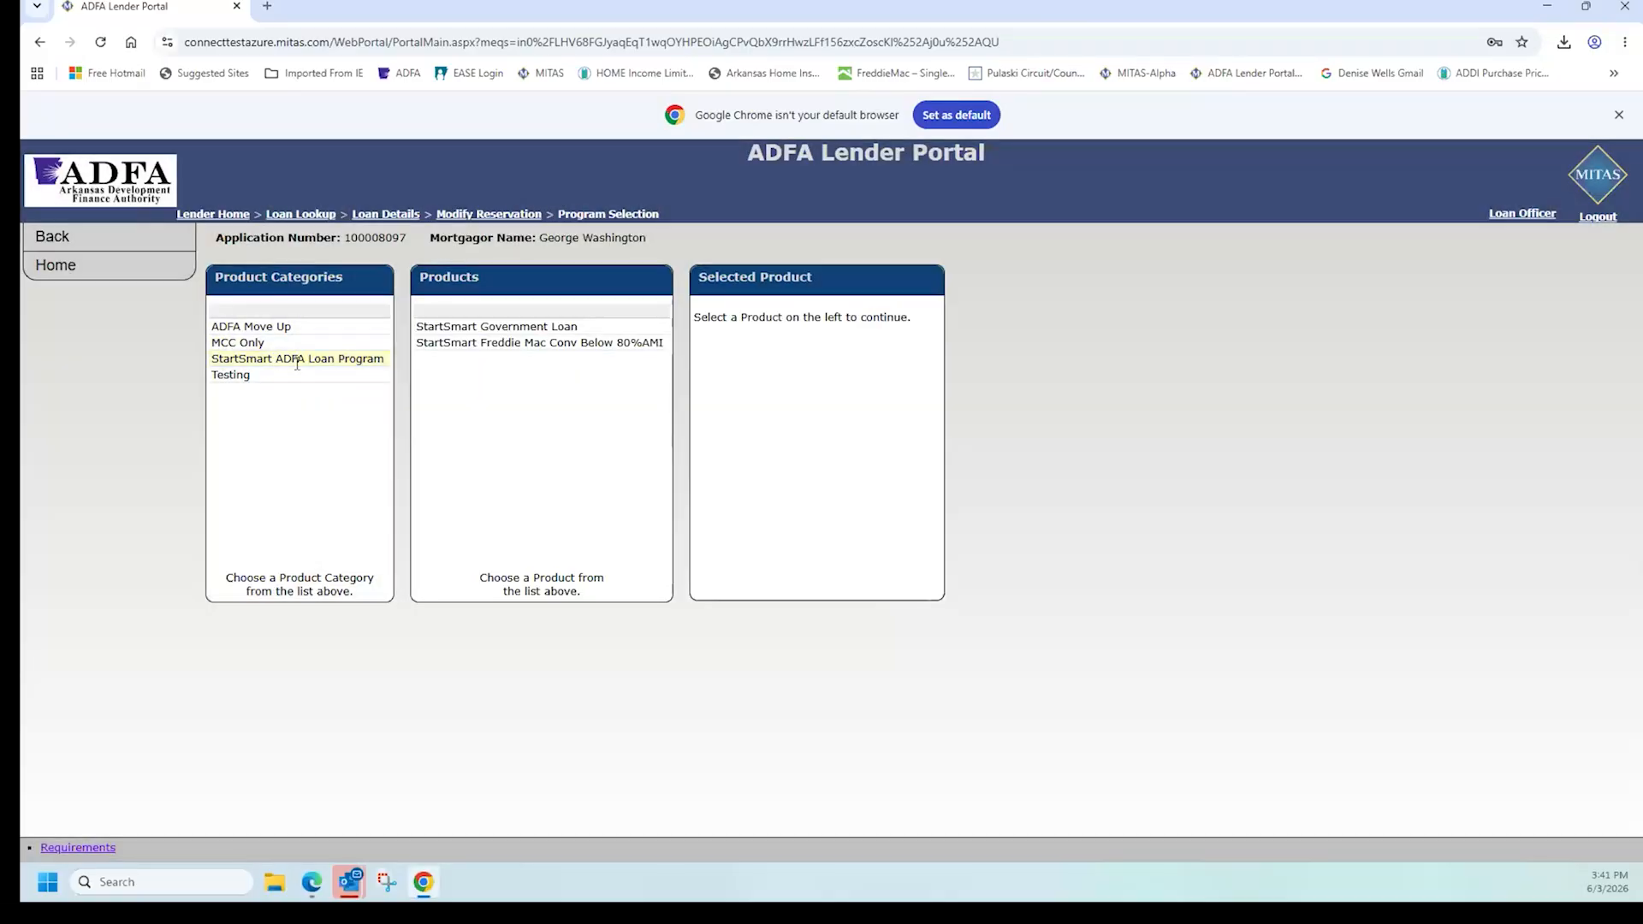
click(510, 328)
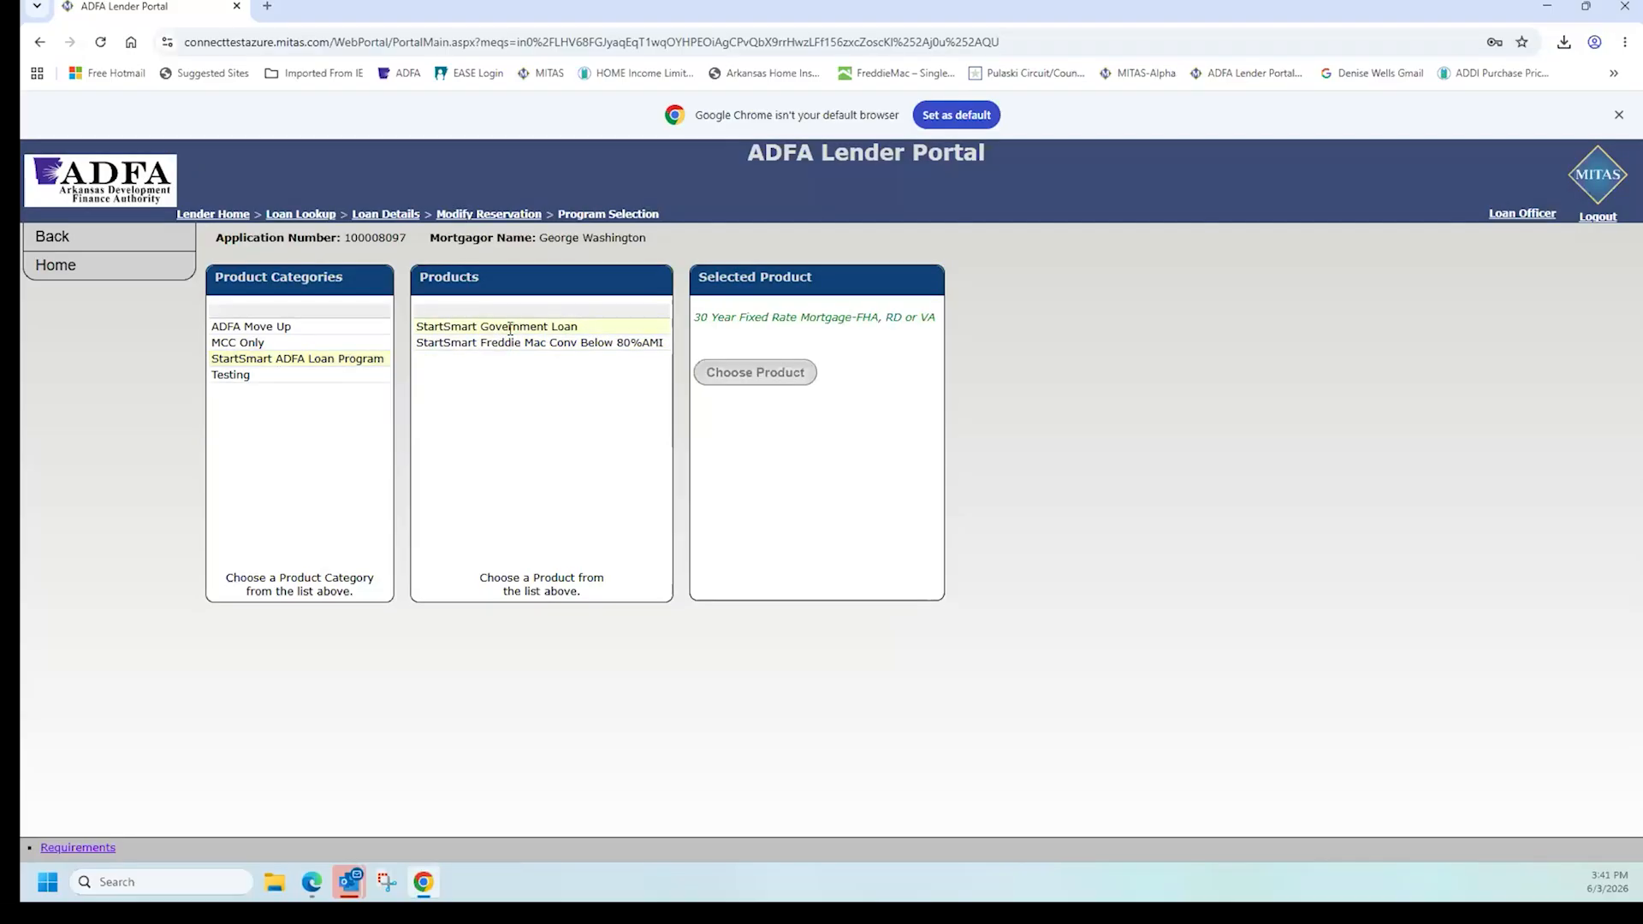
click(742, 382)
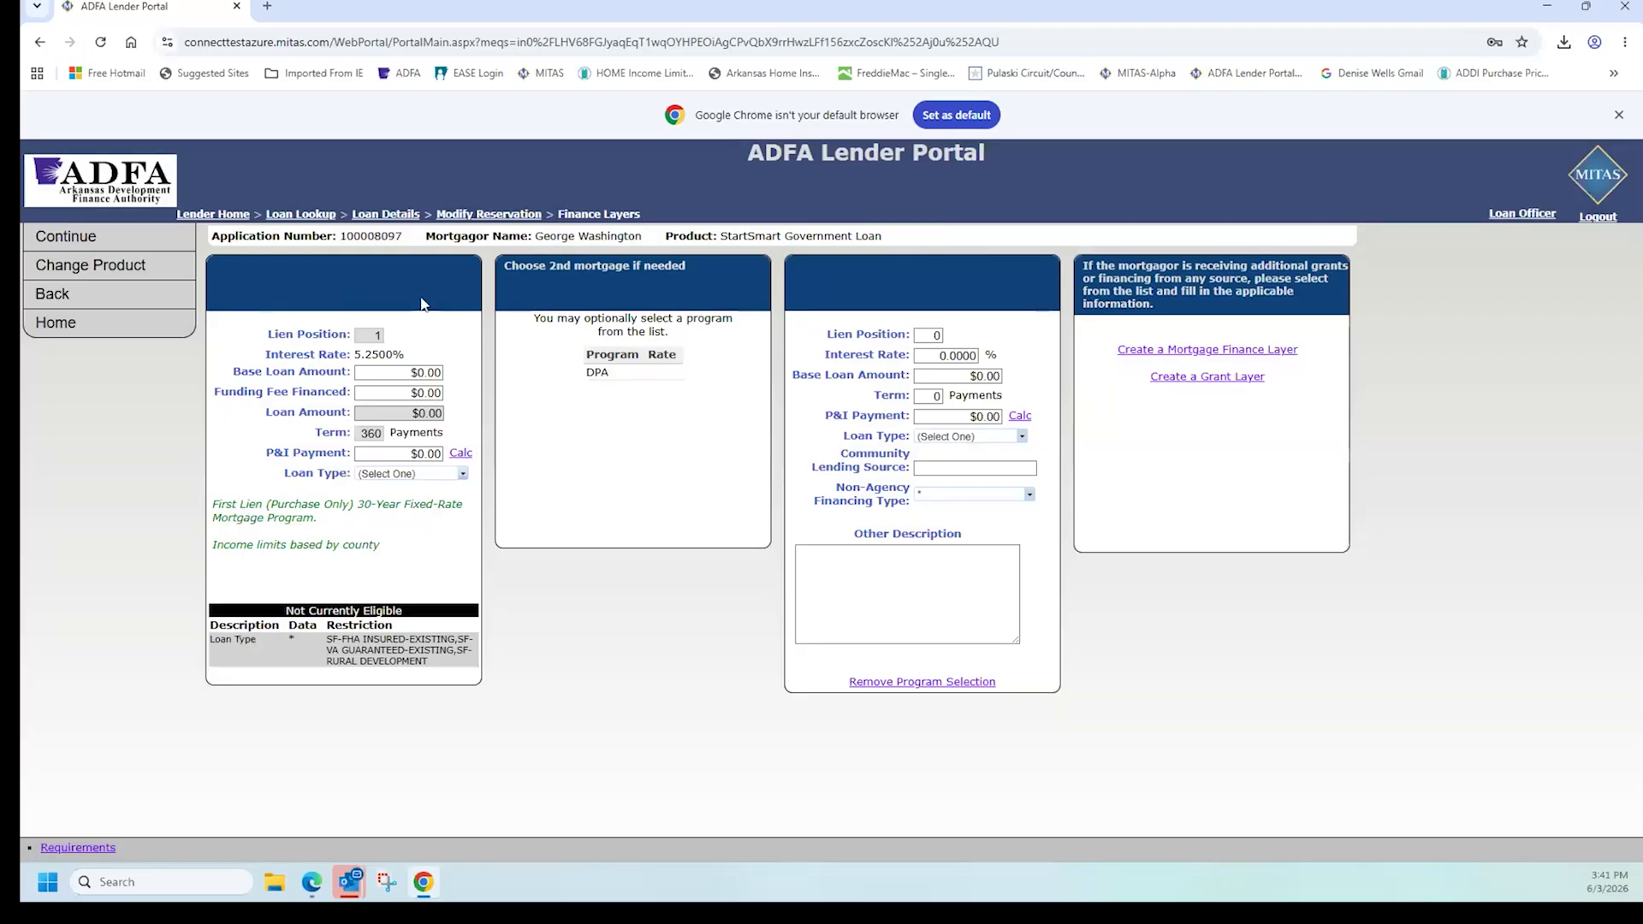
click(403, 373)
text(20,000)
key(Tab)
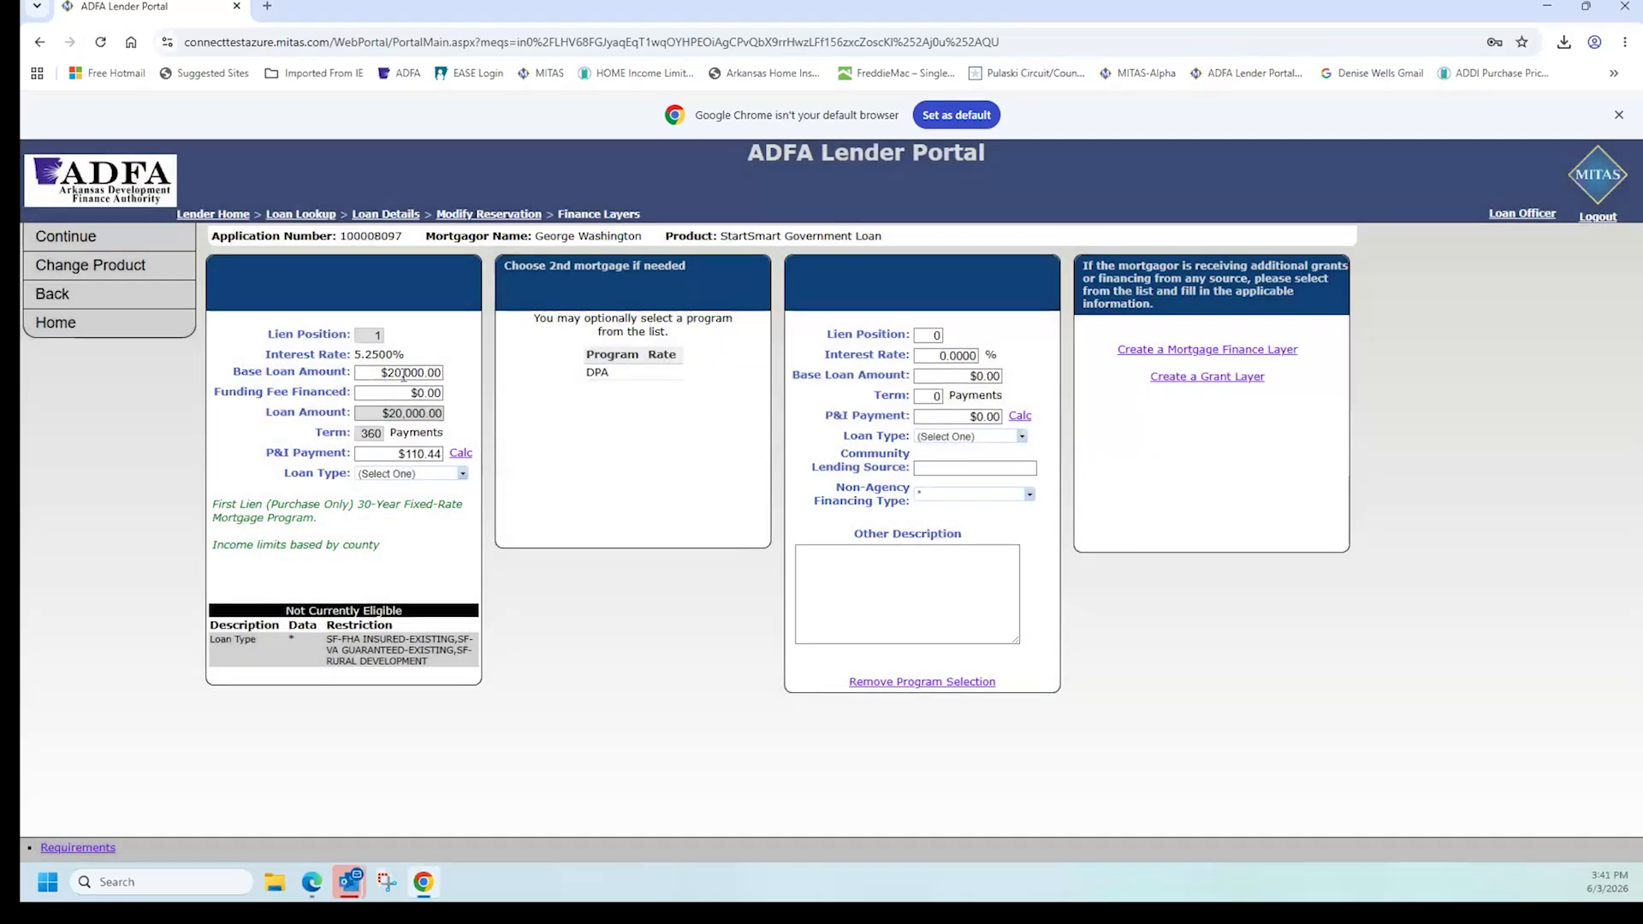
Step: Set the first mortgage's base loan amount to $200,000 and its loan type to SF-FHA INSURED-EXISTING
click(403, 374)
text(2)
text(000)
key(Tab)
click(463, 474)
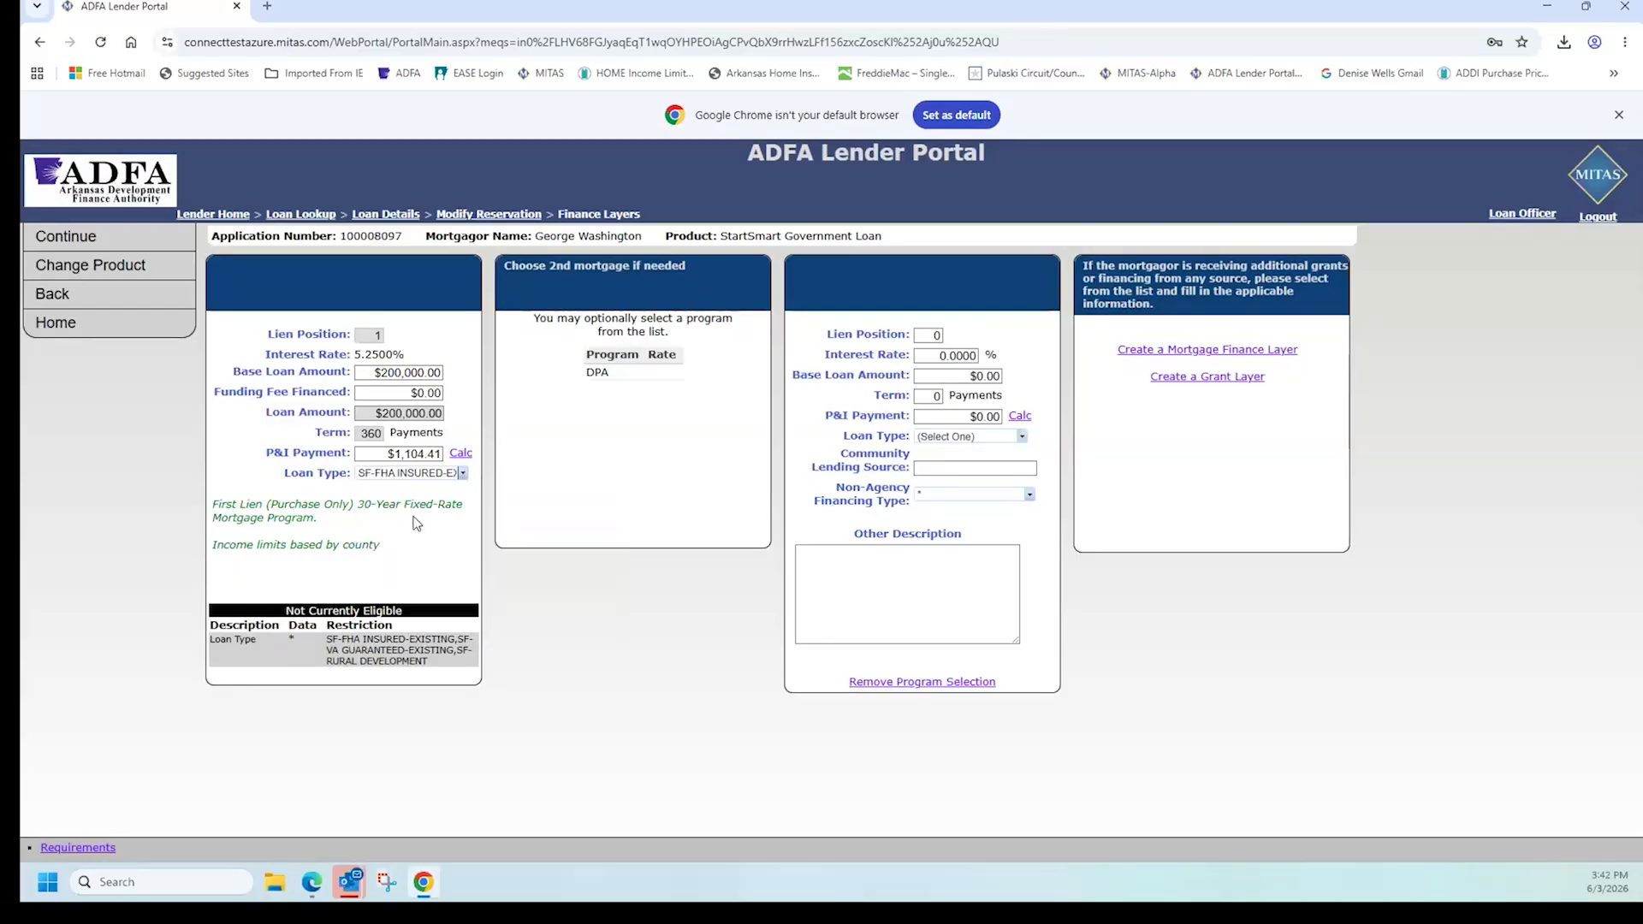
click(416, 518)
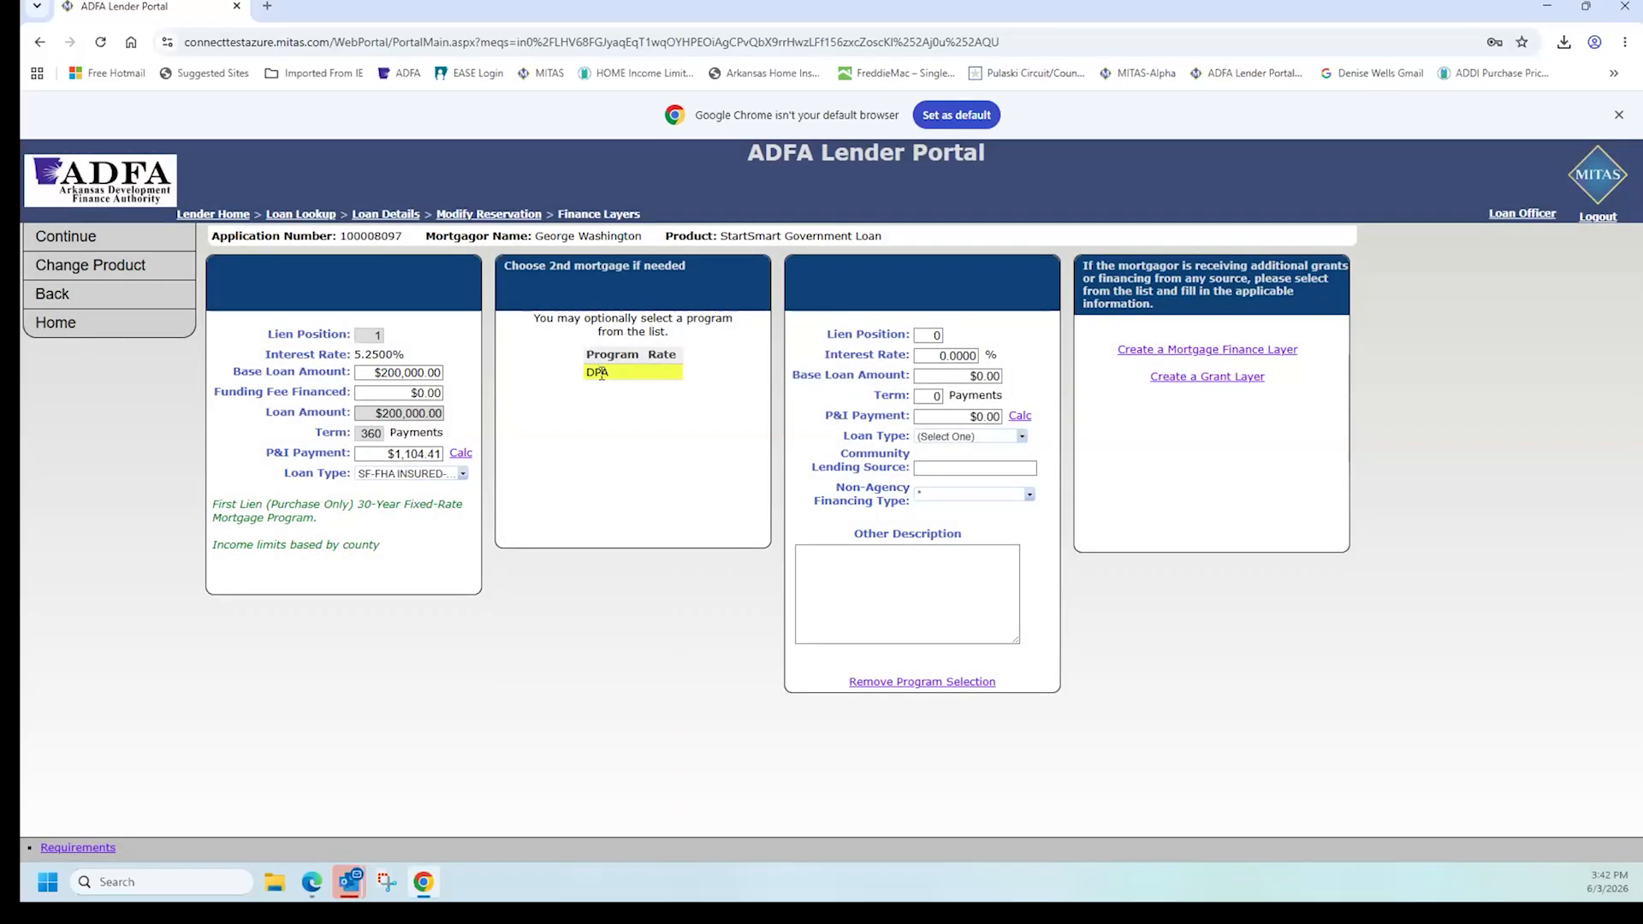
Step: Add the DPA program as second mortgage with loan type SF-CONVENTIONAL and submit the reservation
click(599, 373)
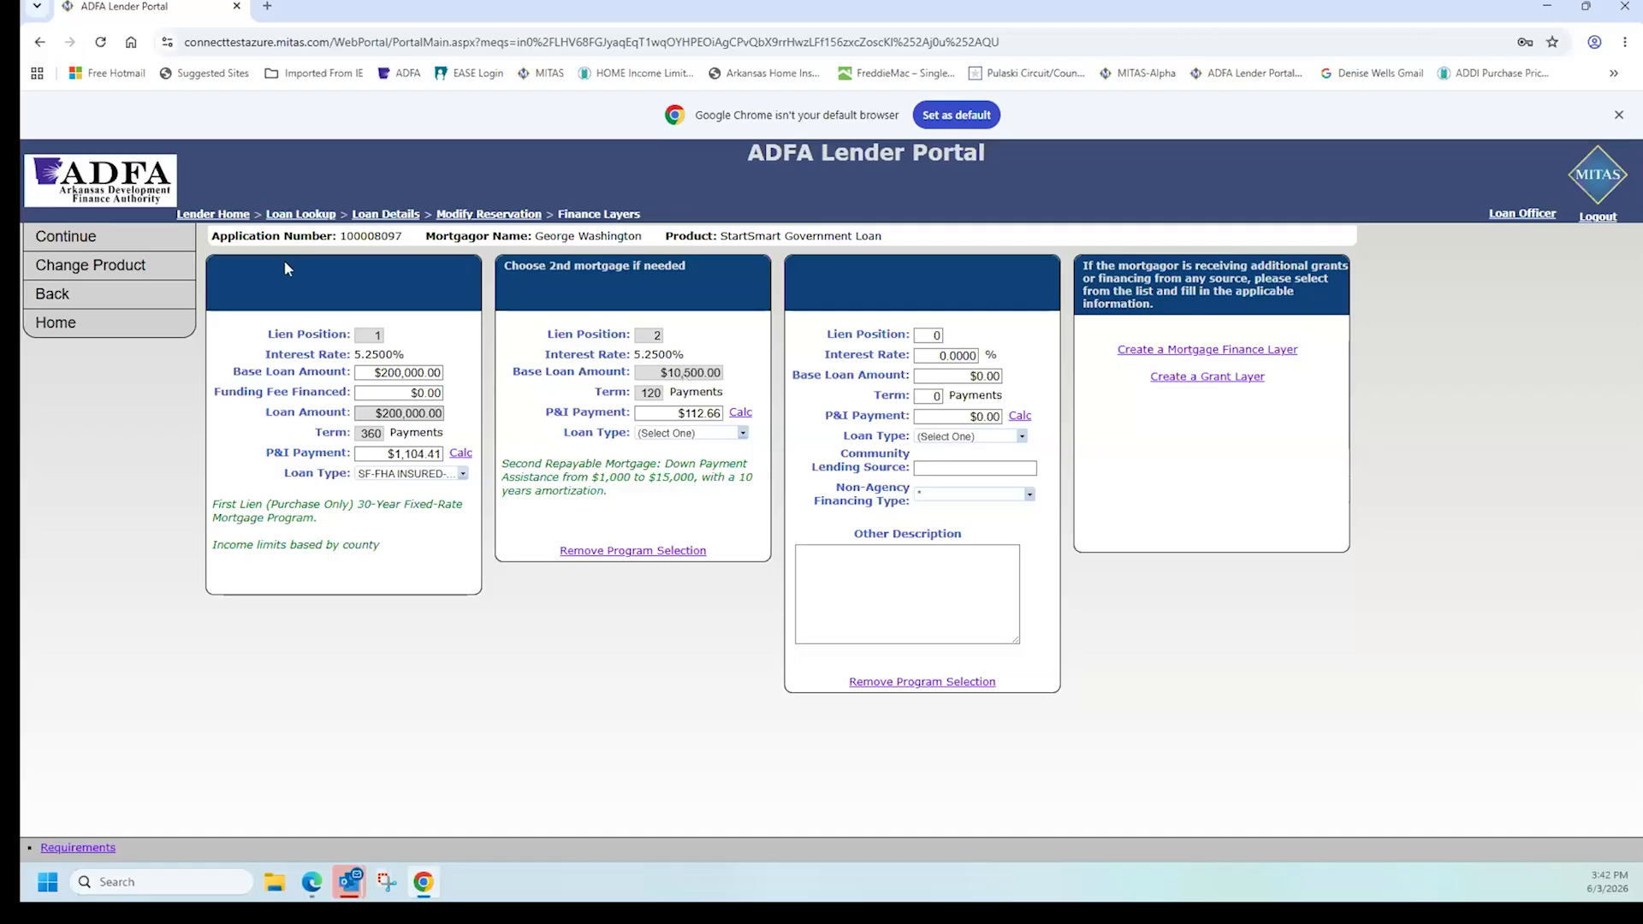
click(88, 242)
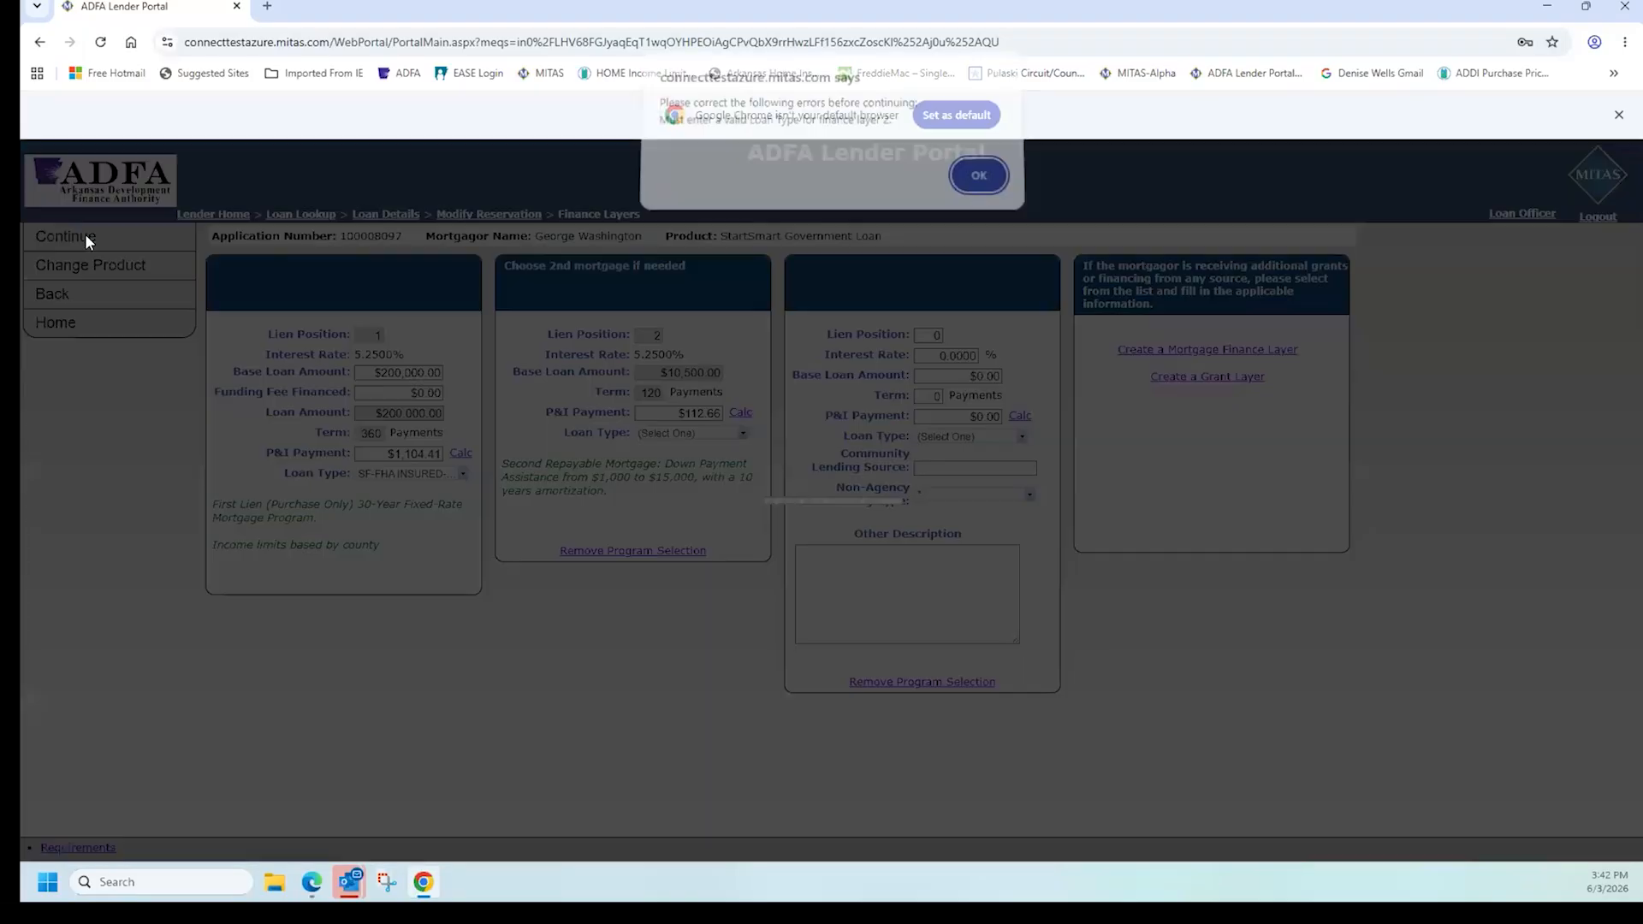
click(953, 188)
click(745, 434)
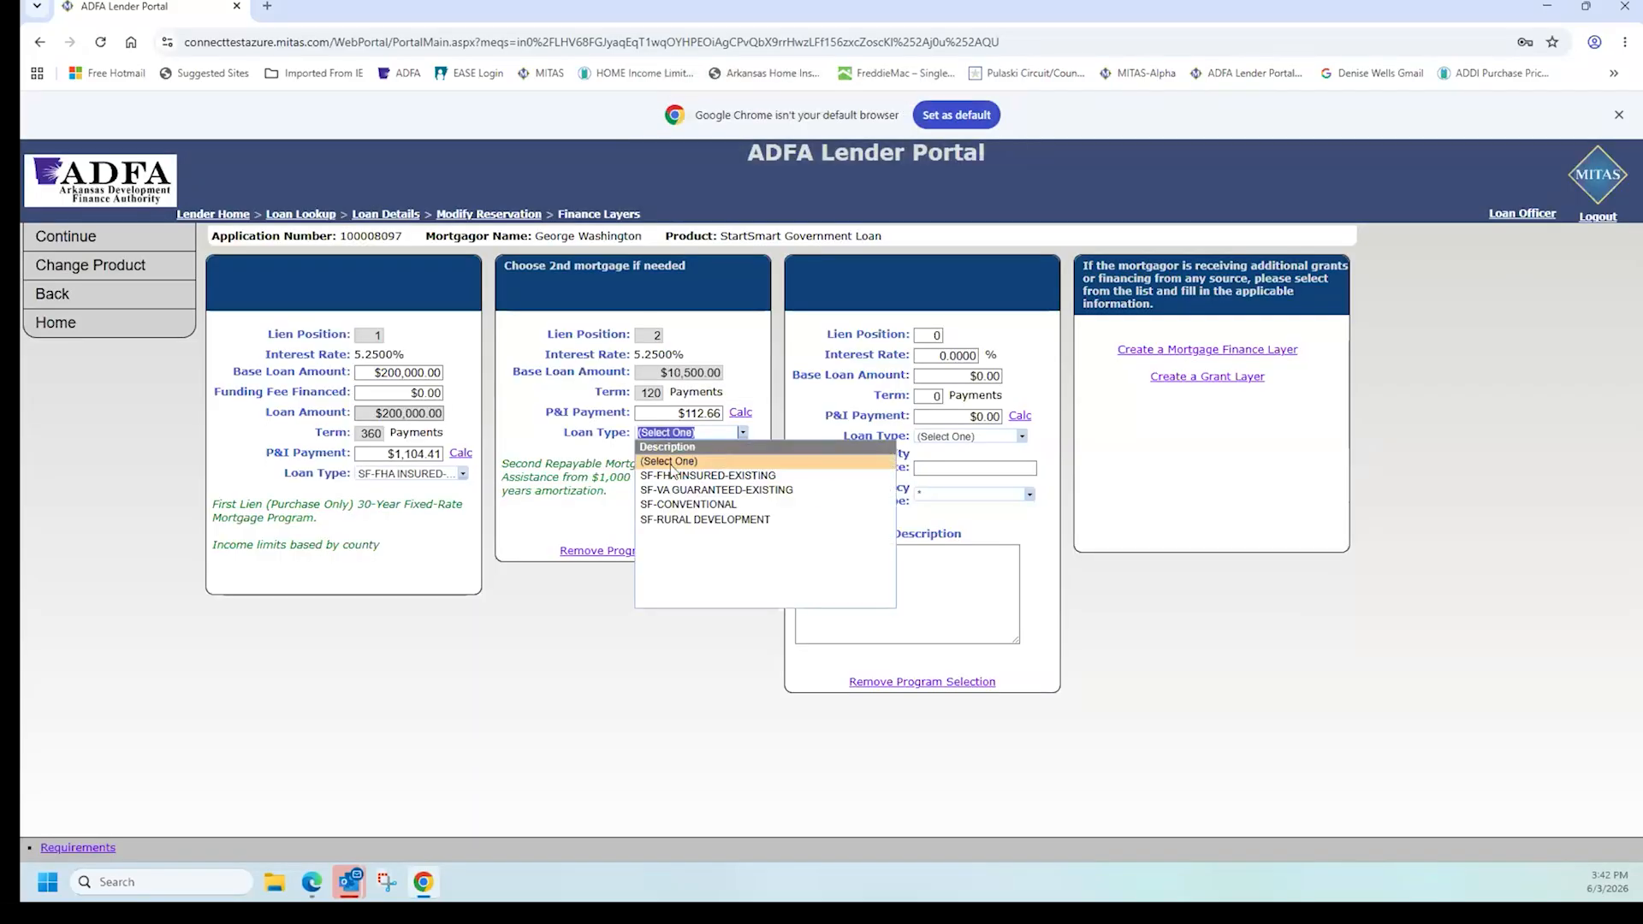
click(684, 503)
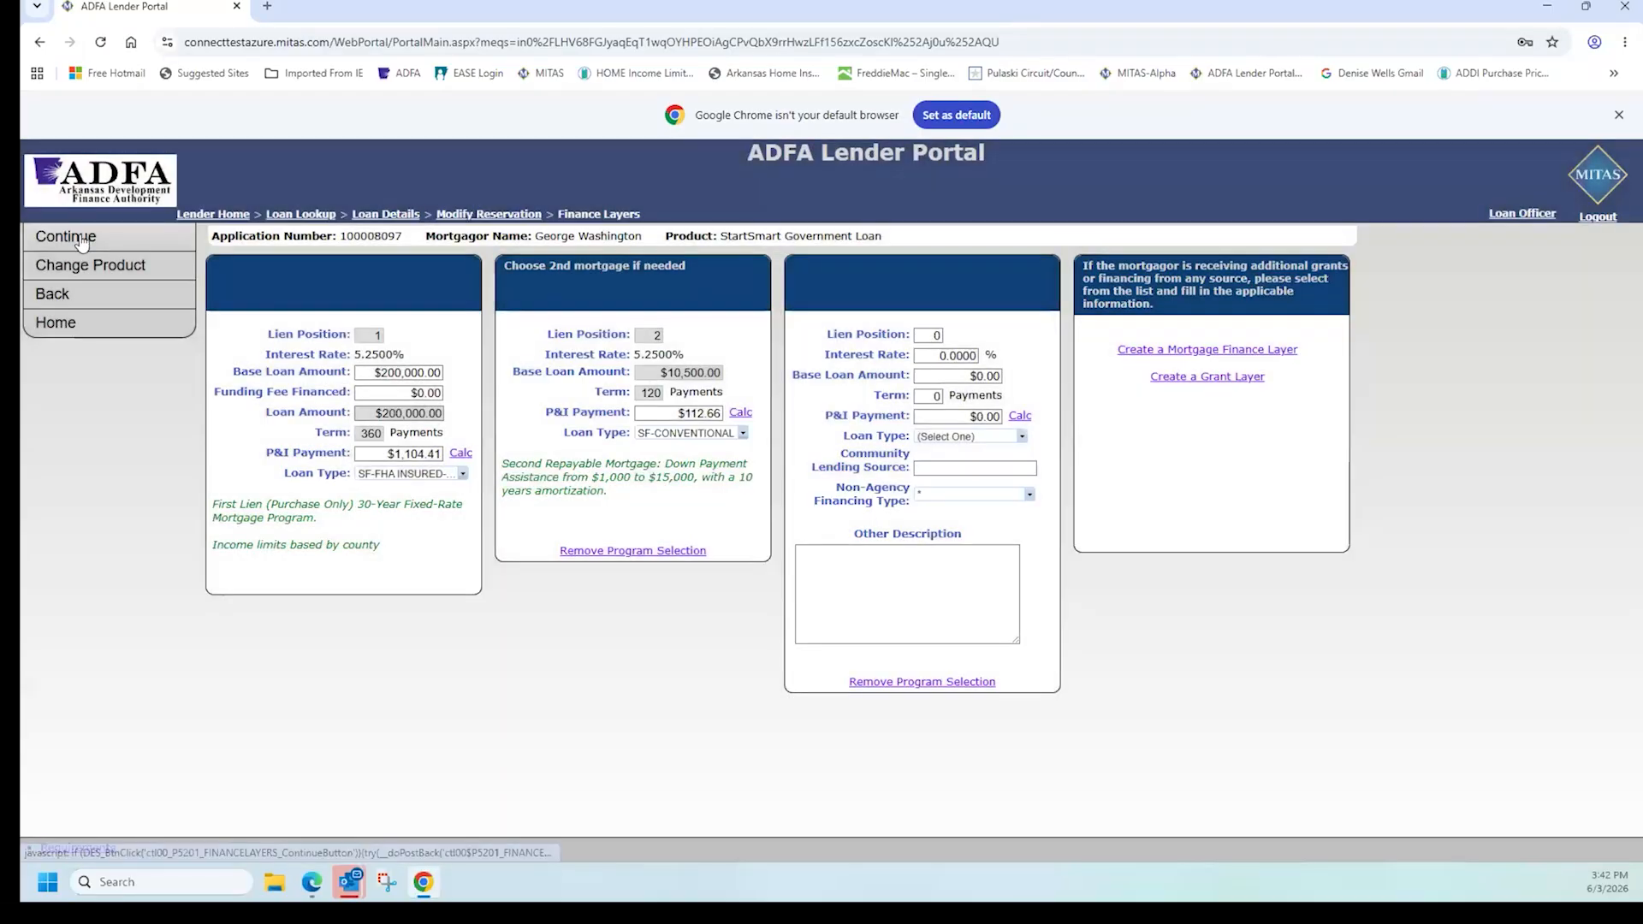
click(82, 240)
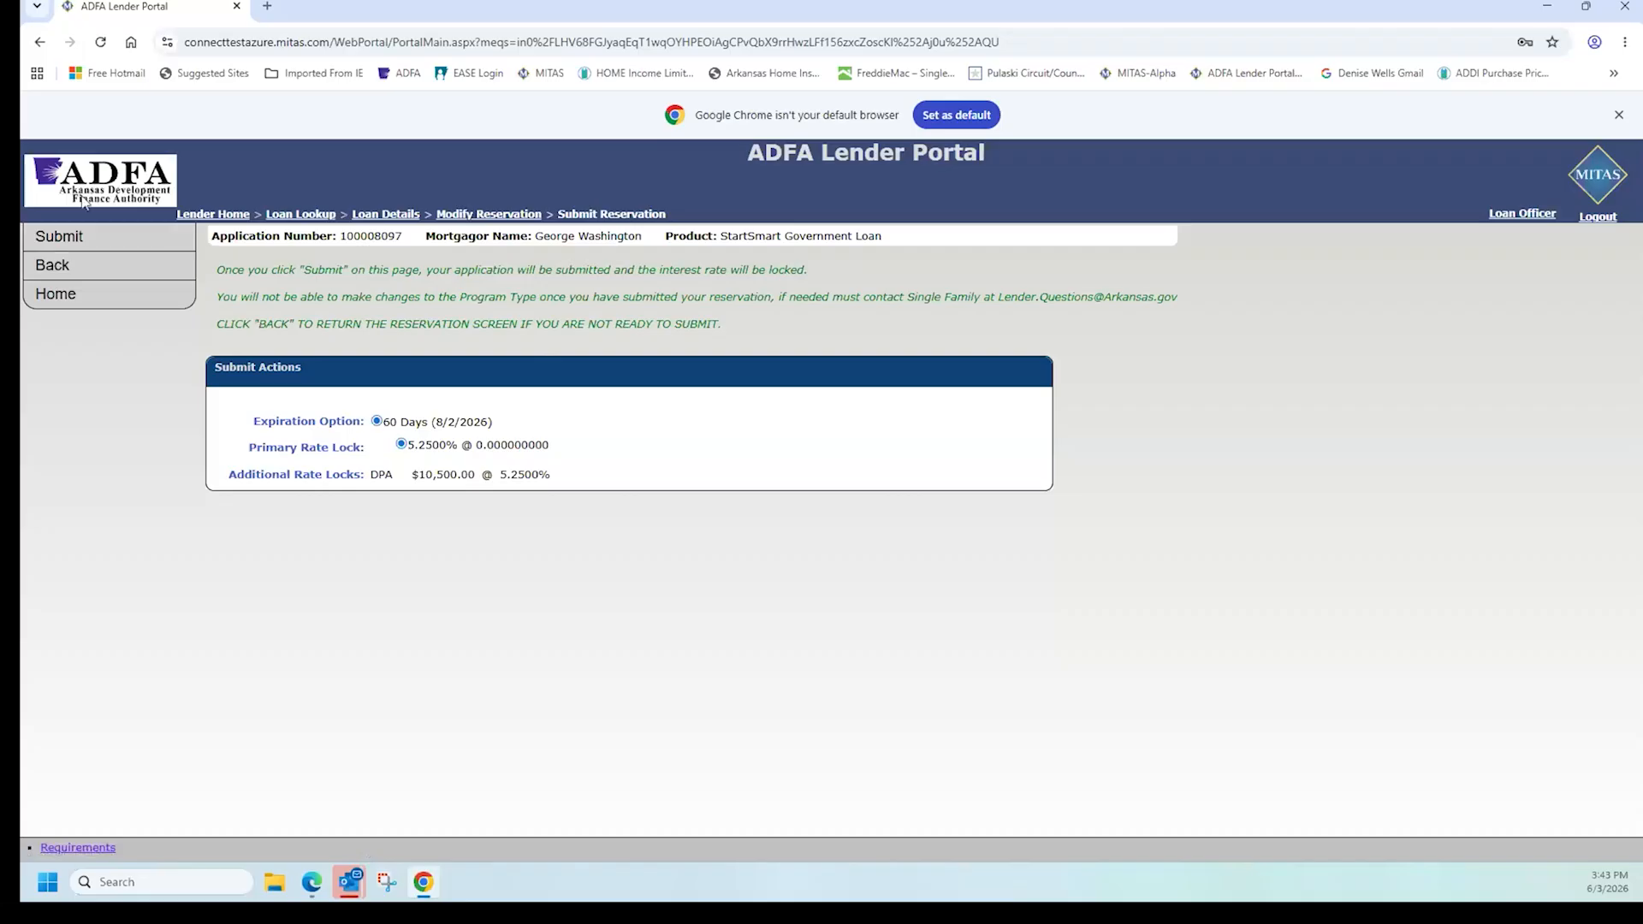
click(61, 242)
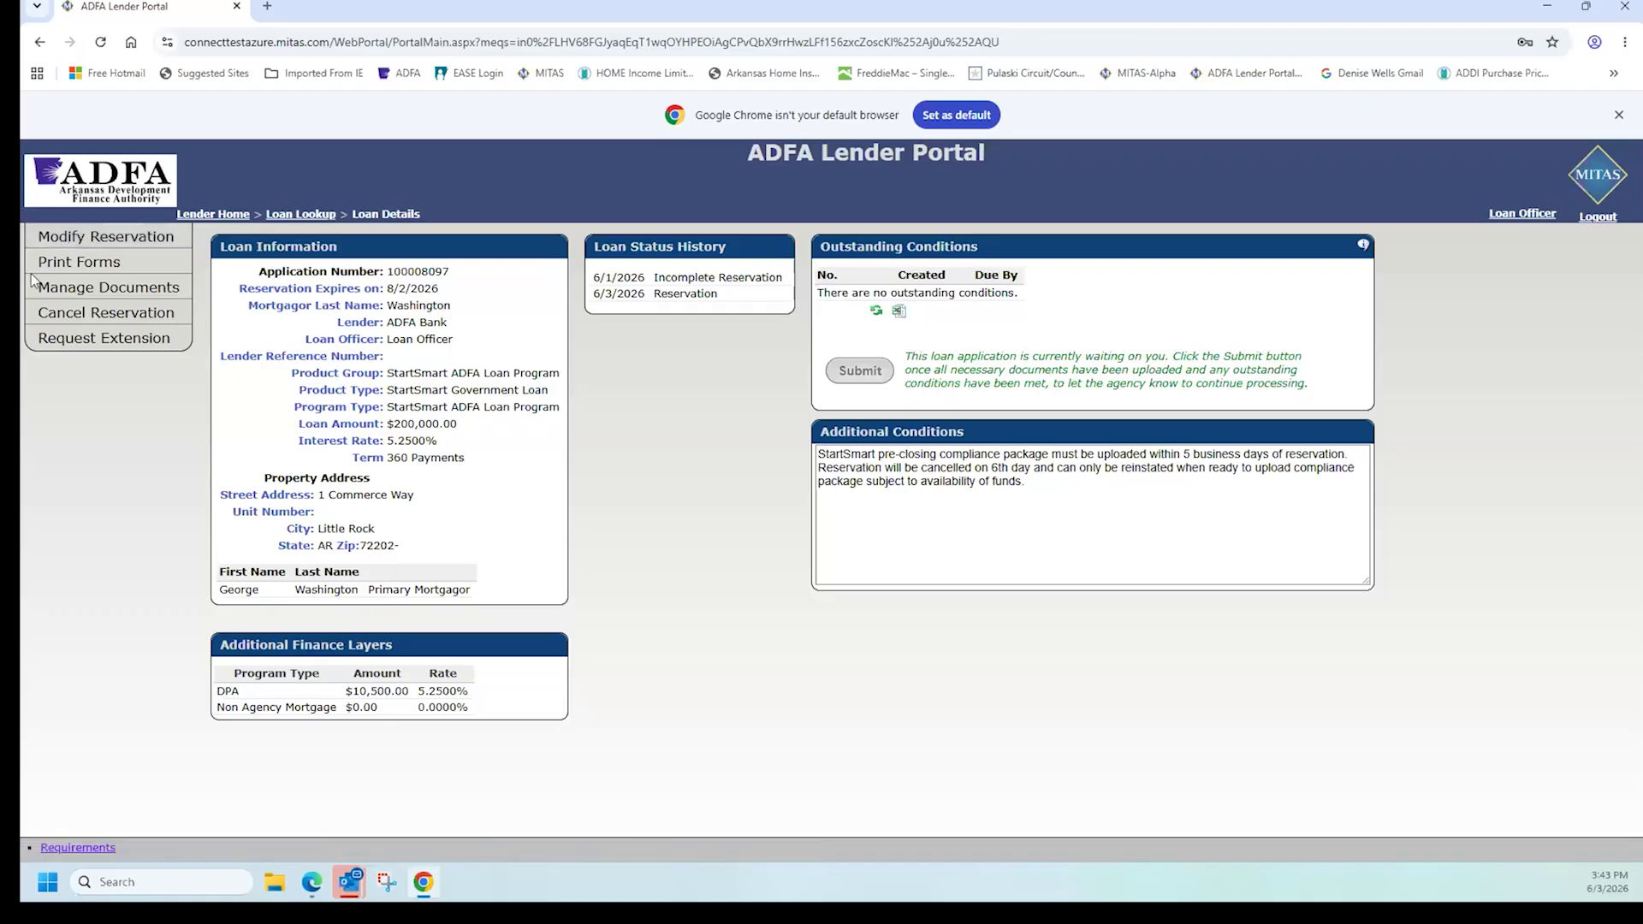
Step: Review the loan's printable forms and its document upload list, returning to the loan details
click(107, 265)
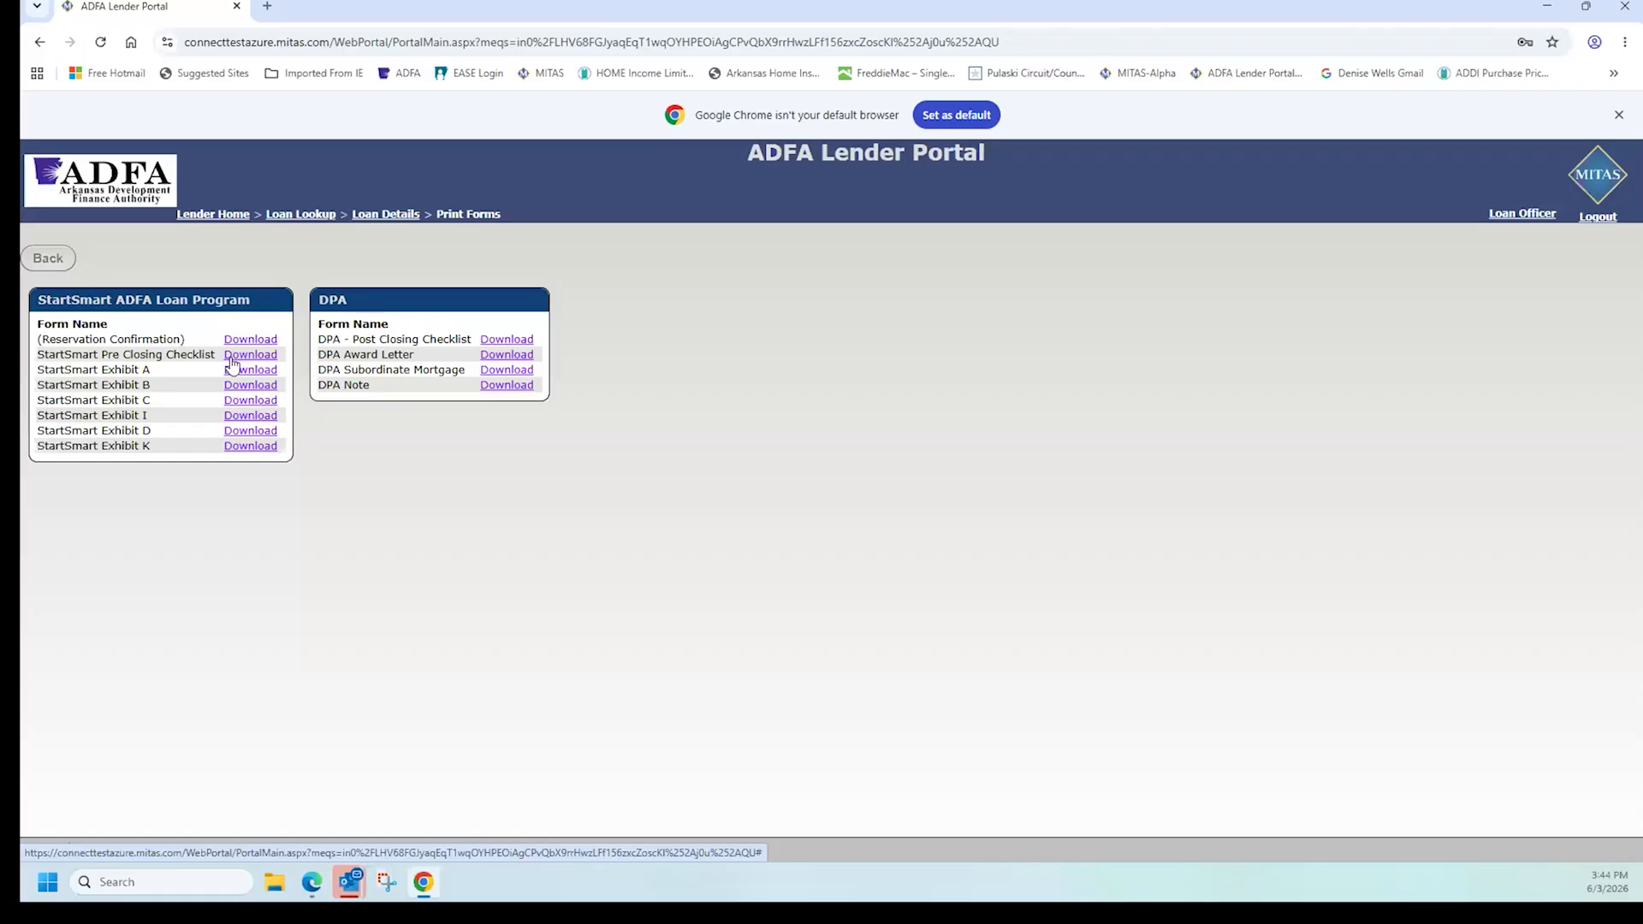
click(59, 260)
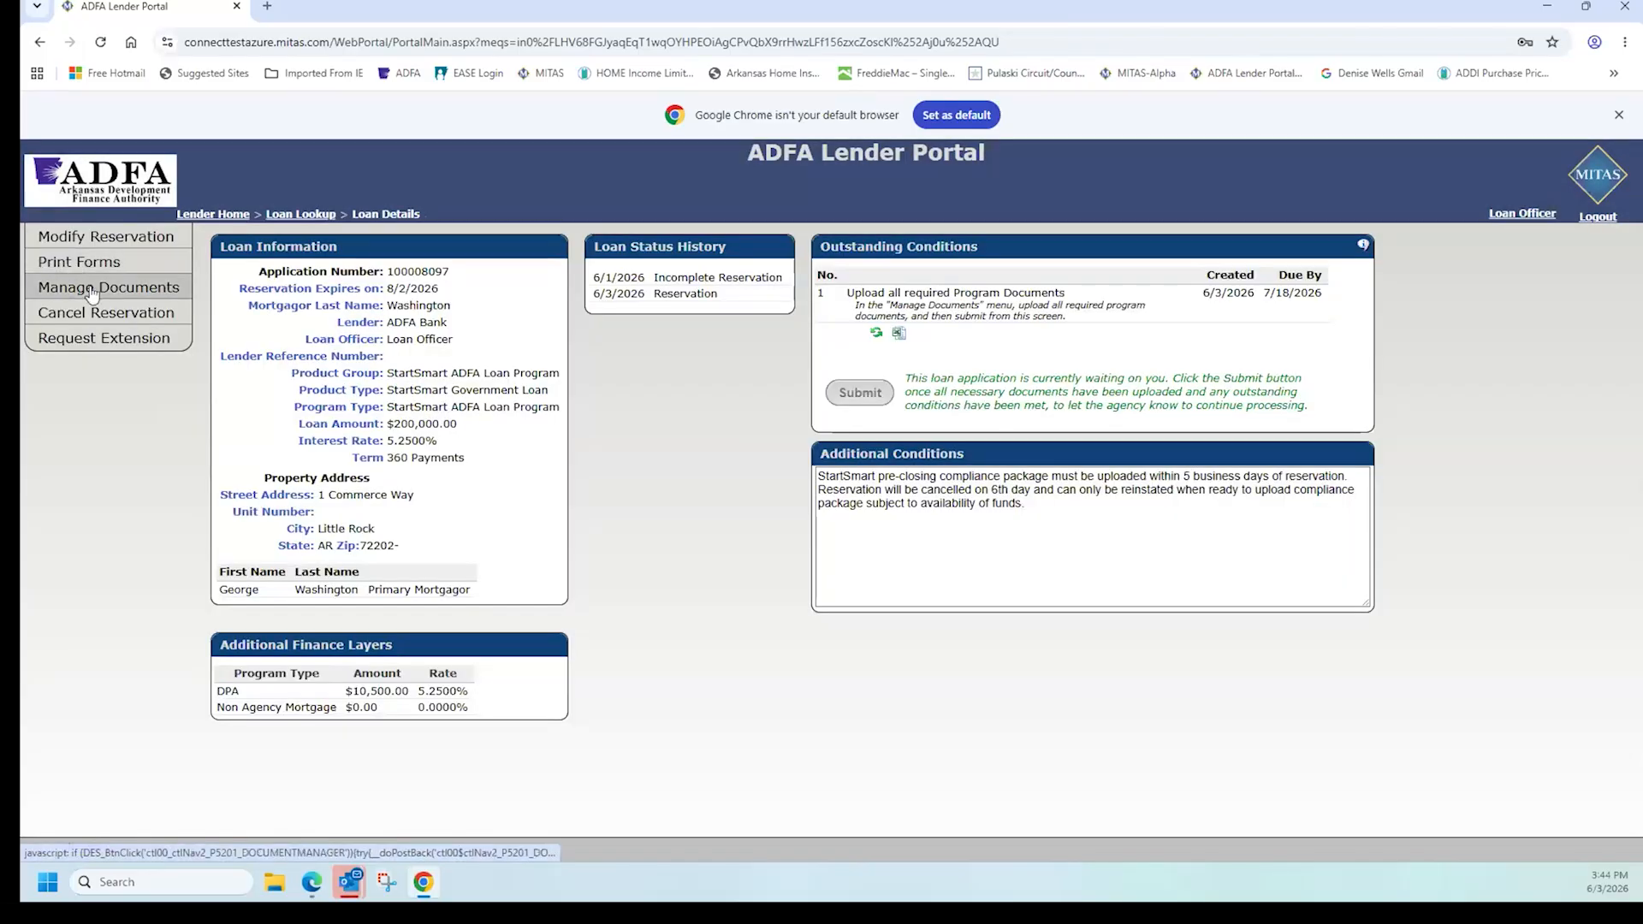
click(94, 290)
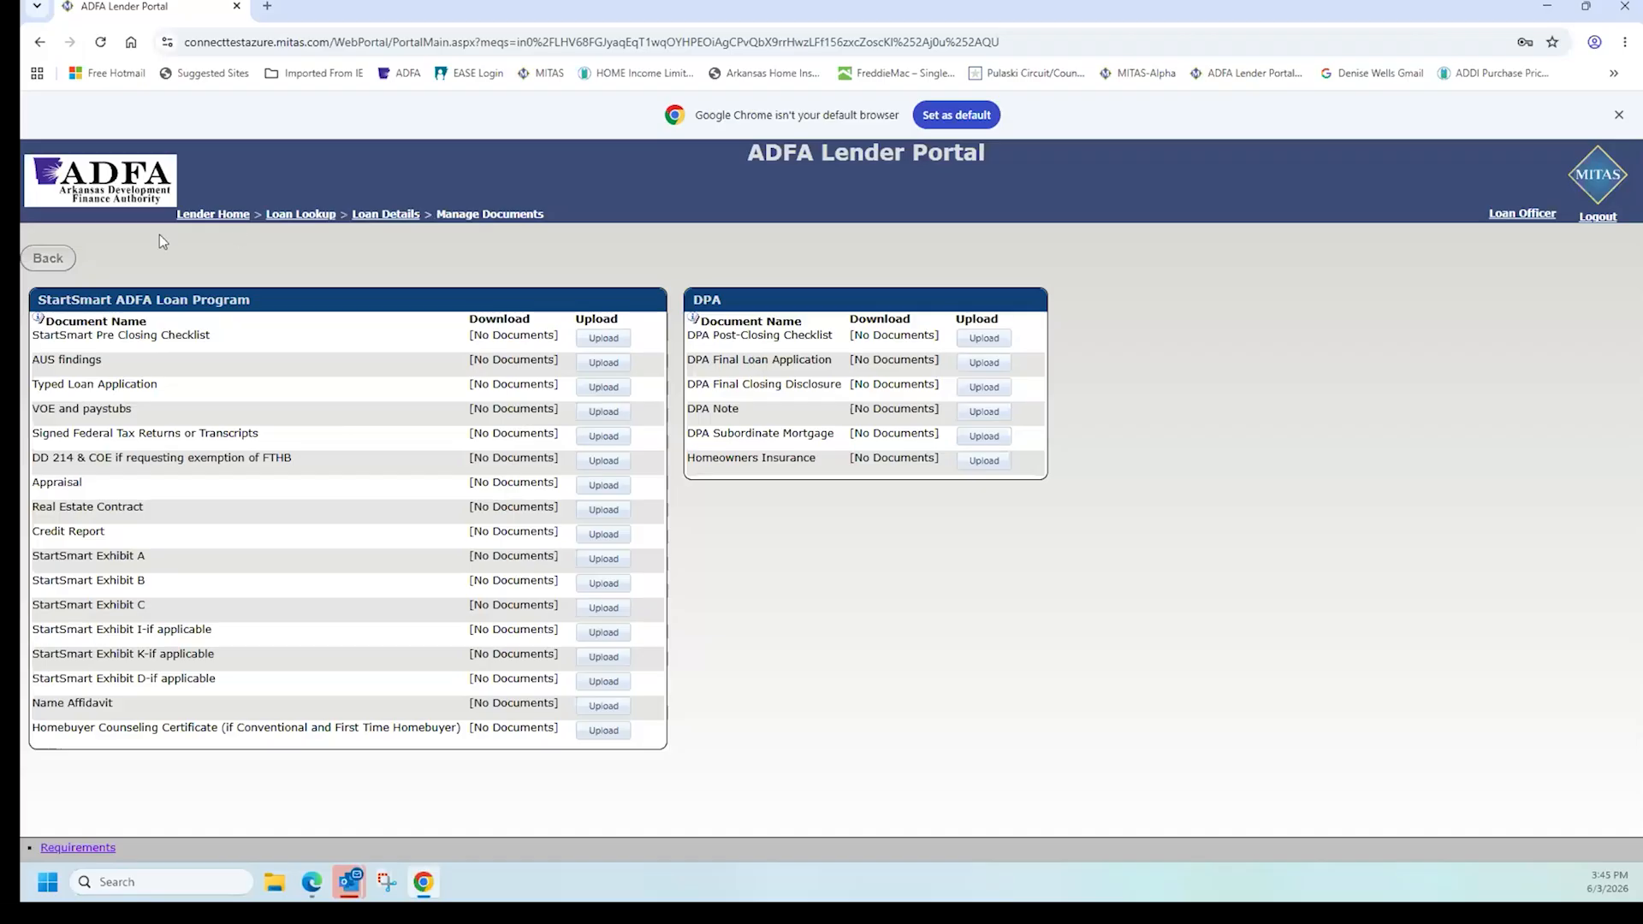
click(44, 265)
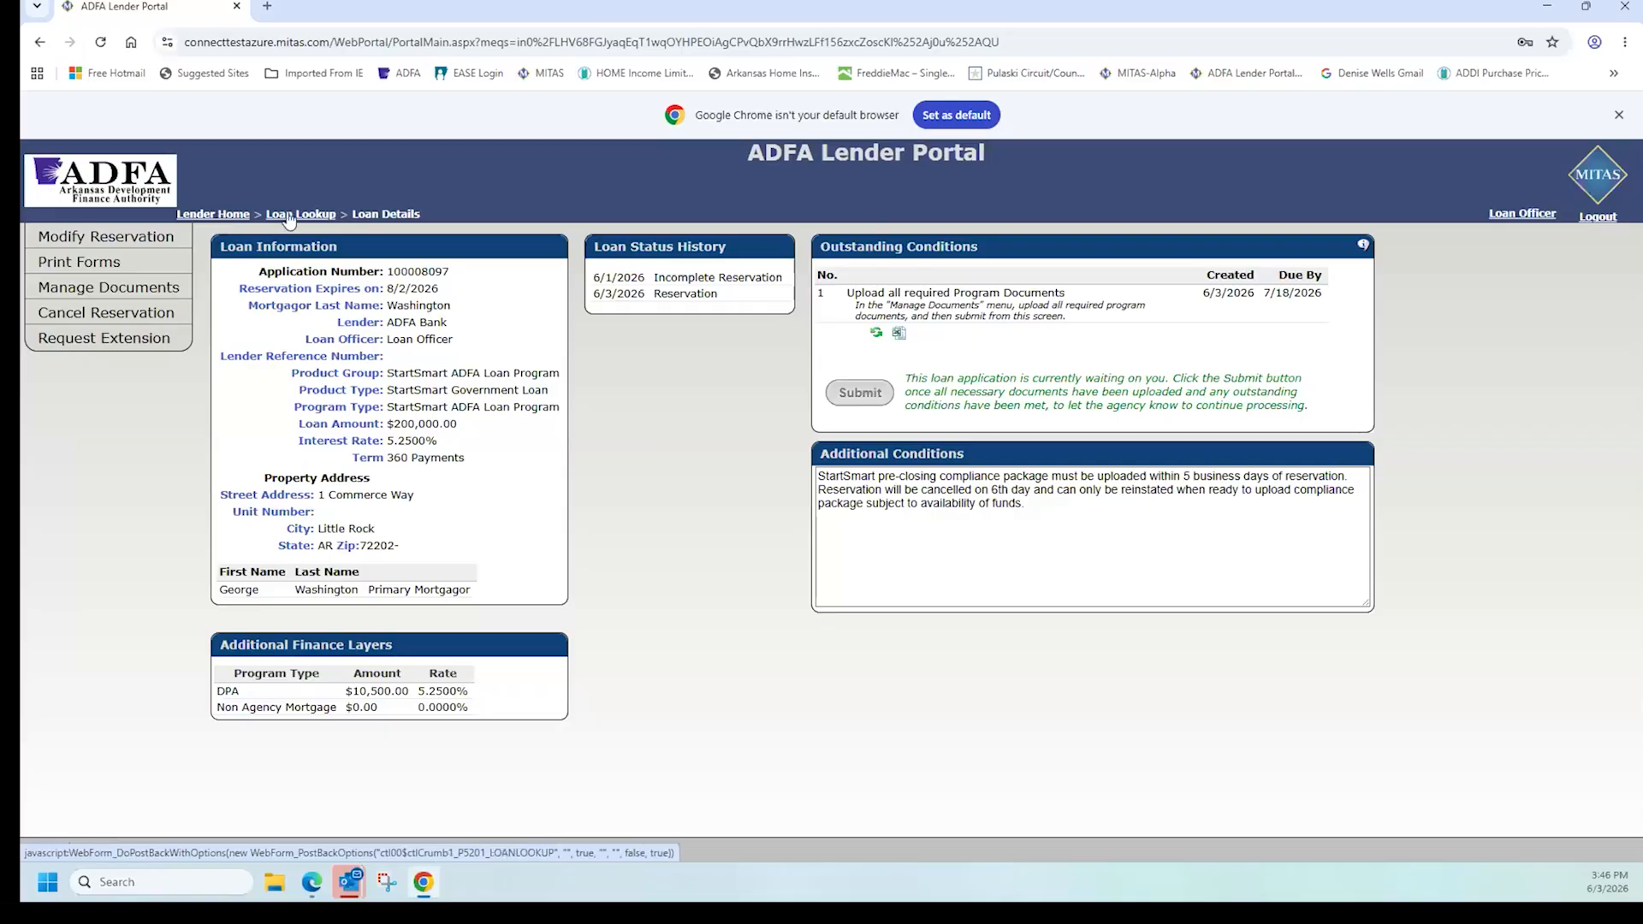
Step: Download and view StartSmart Exhibit I from the general lender forms, close the PDF and return to the lender home page
click(227, 215)
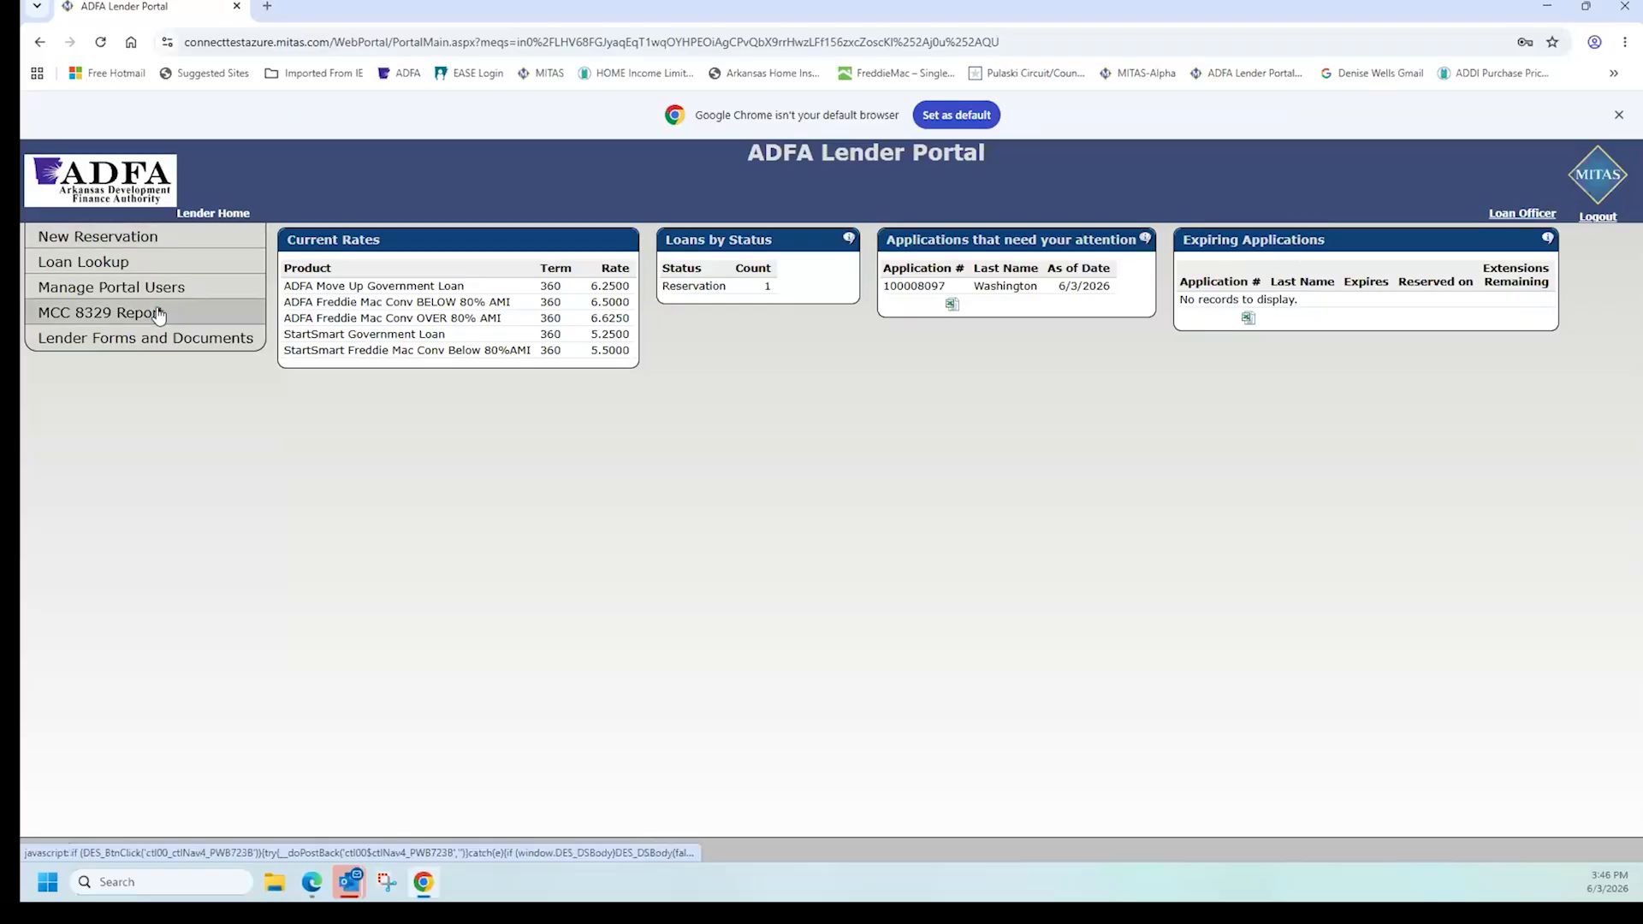
click(136, 340)
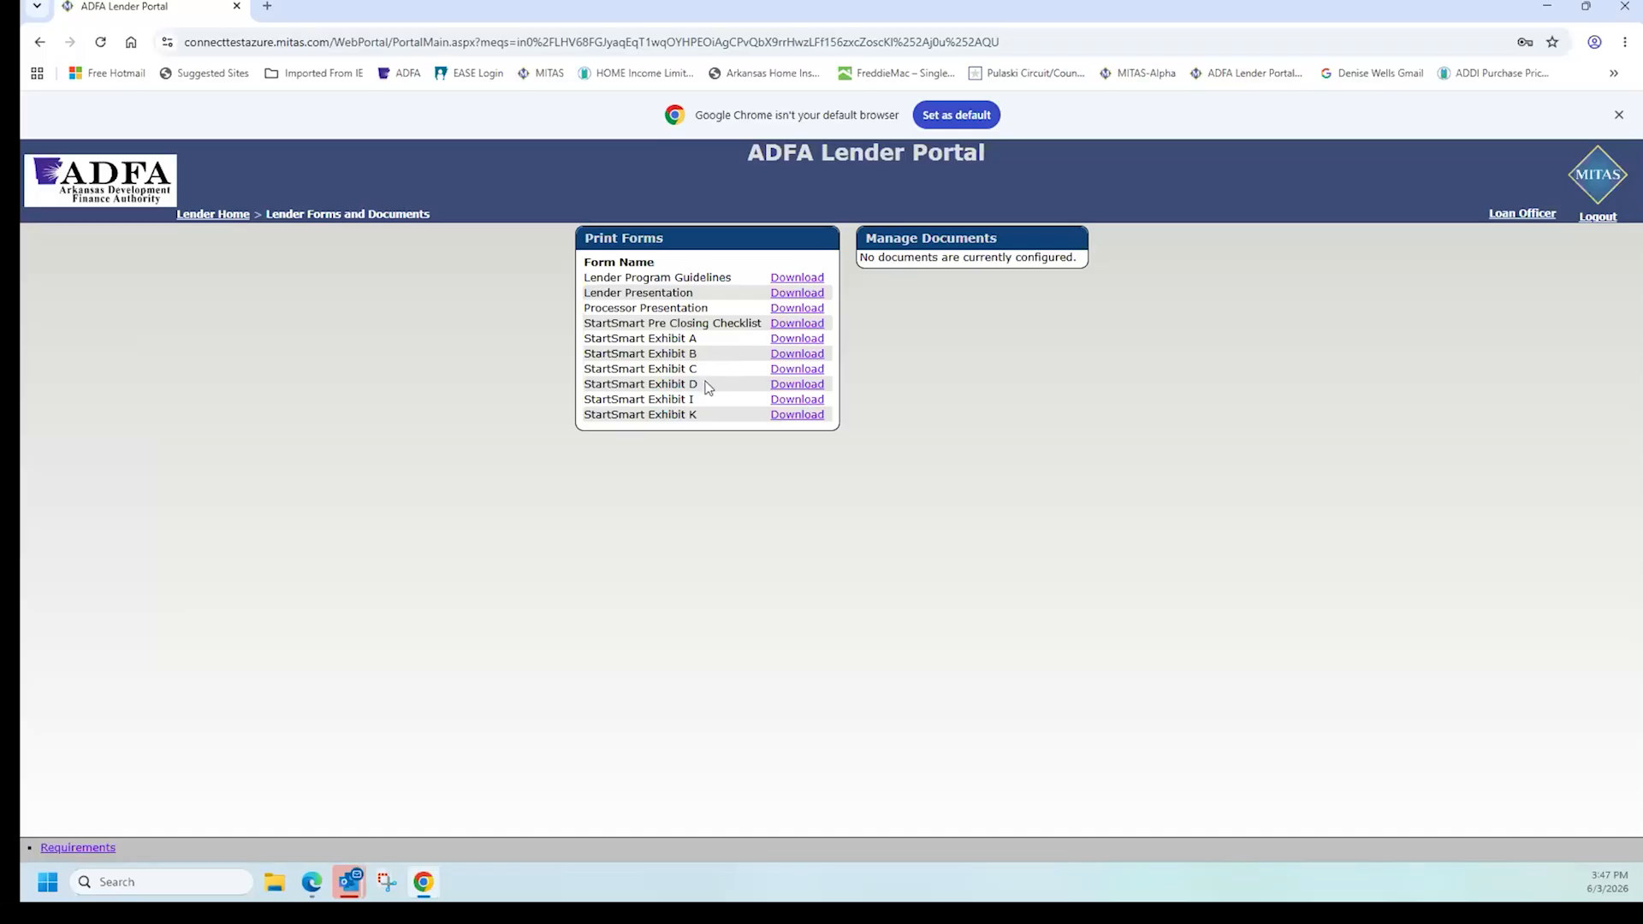
click(779, 400)
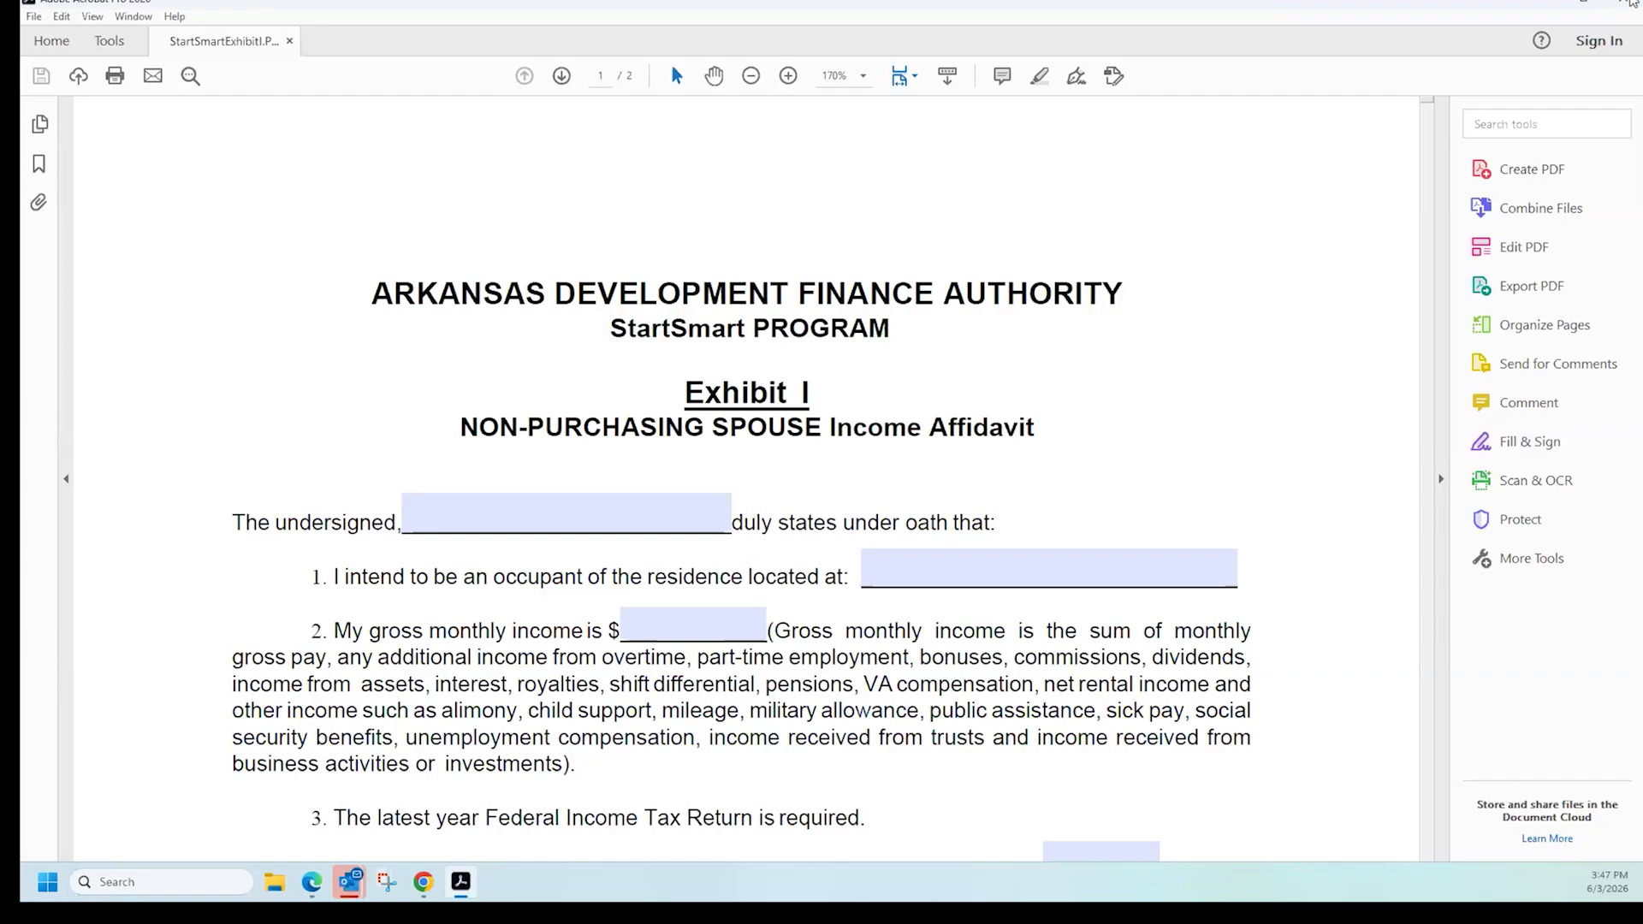
click(1632, 3)
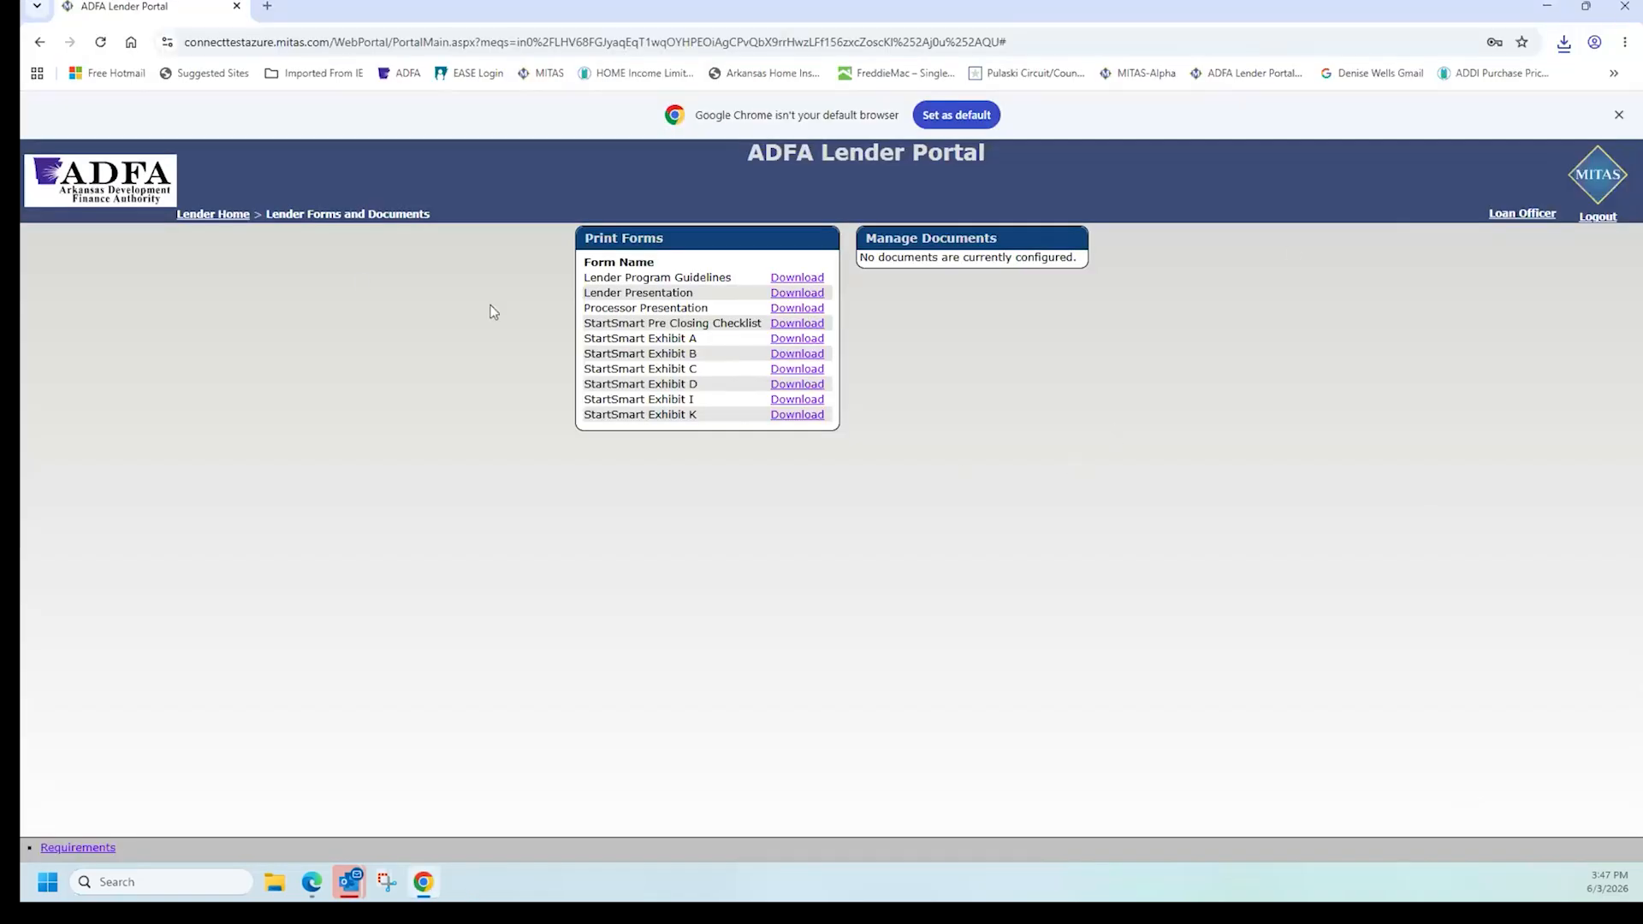
click(209, 220)
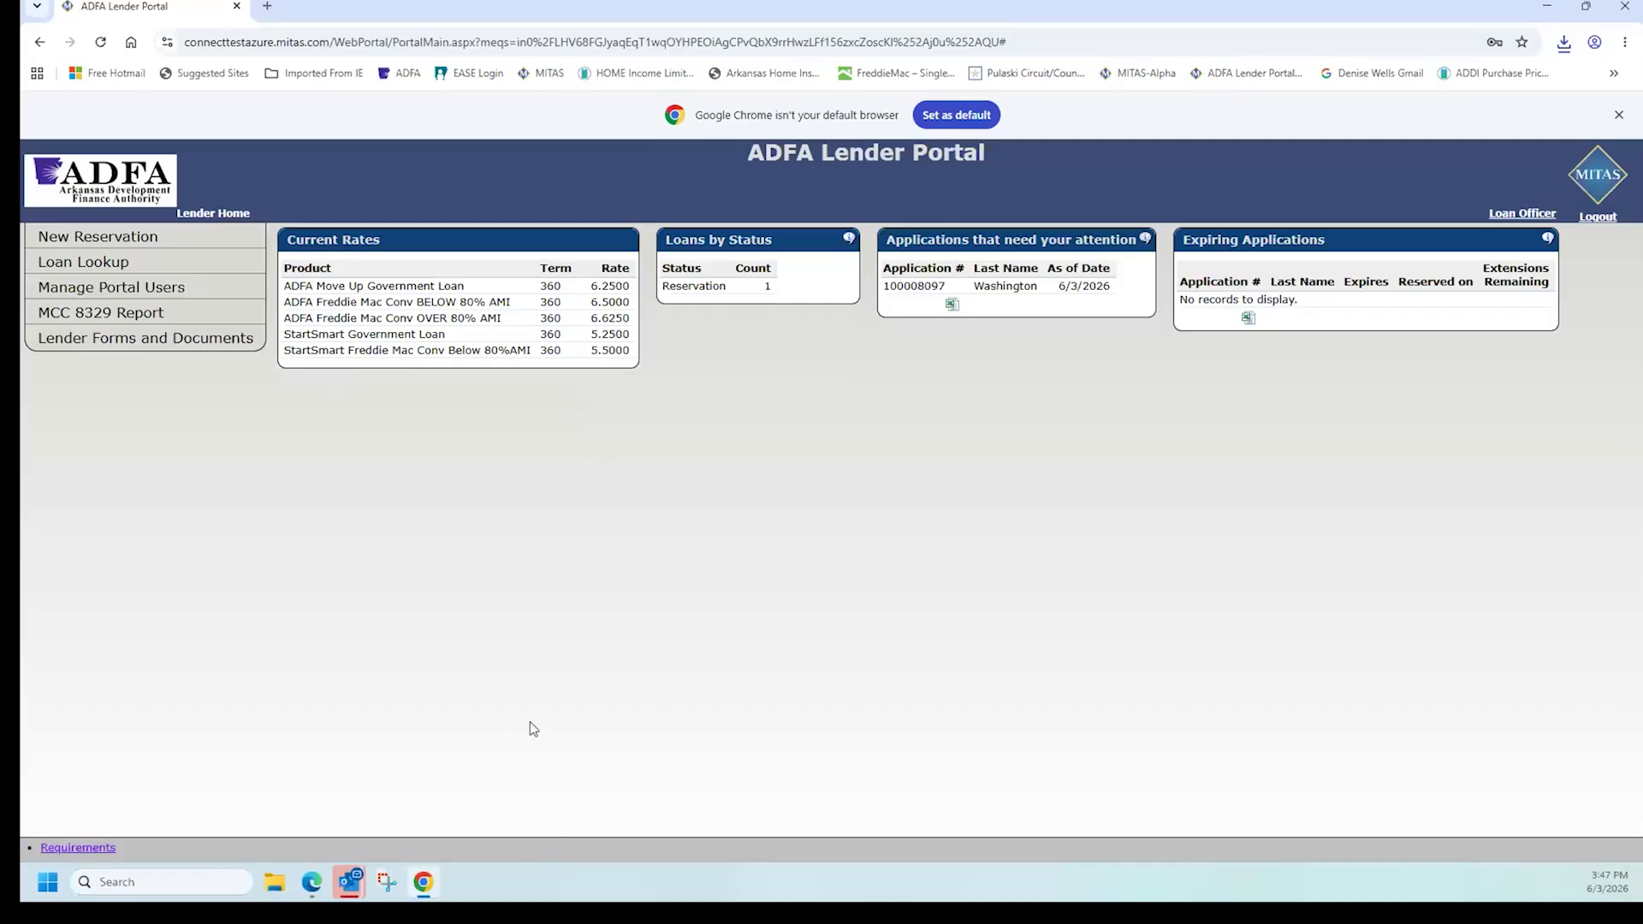